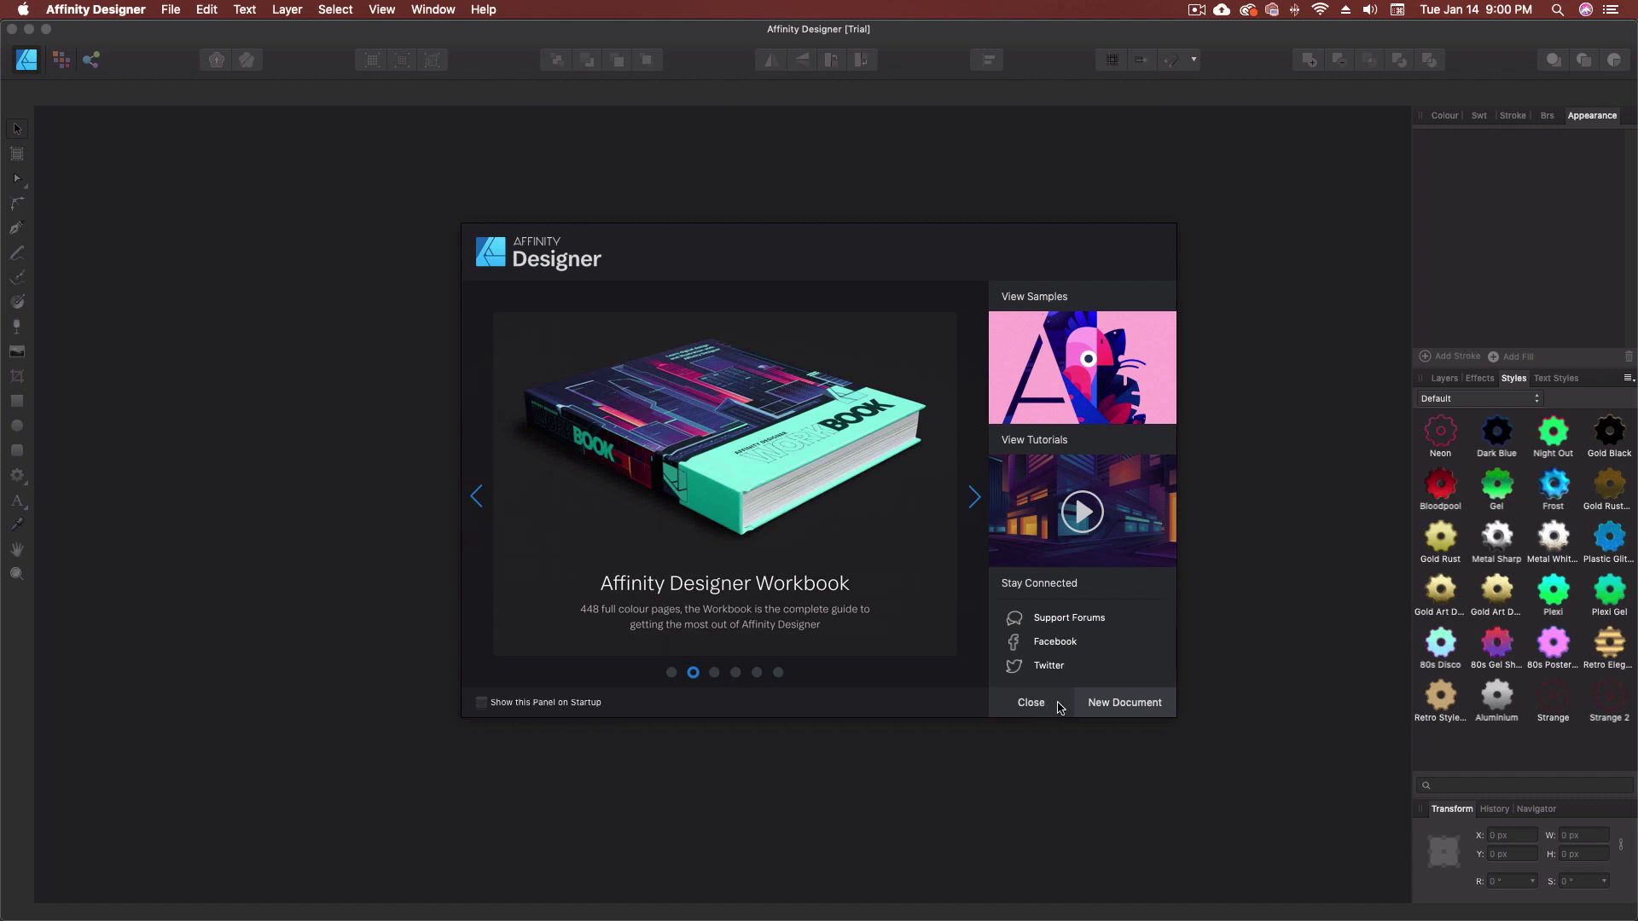
Start a new document and review the unit options, keeping millimetres for now.
click(1113, 707)
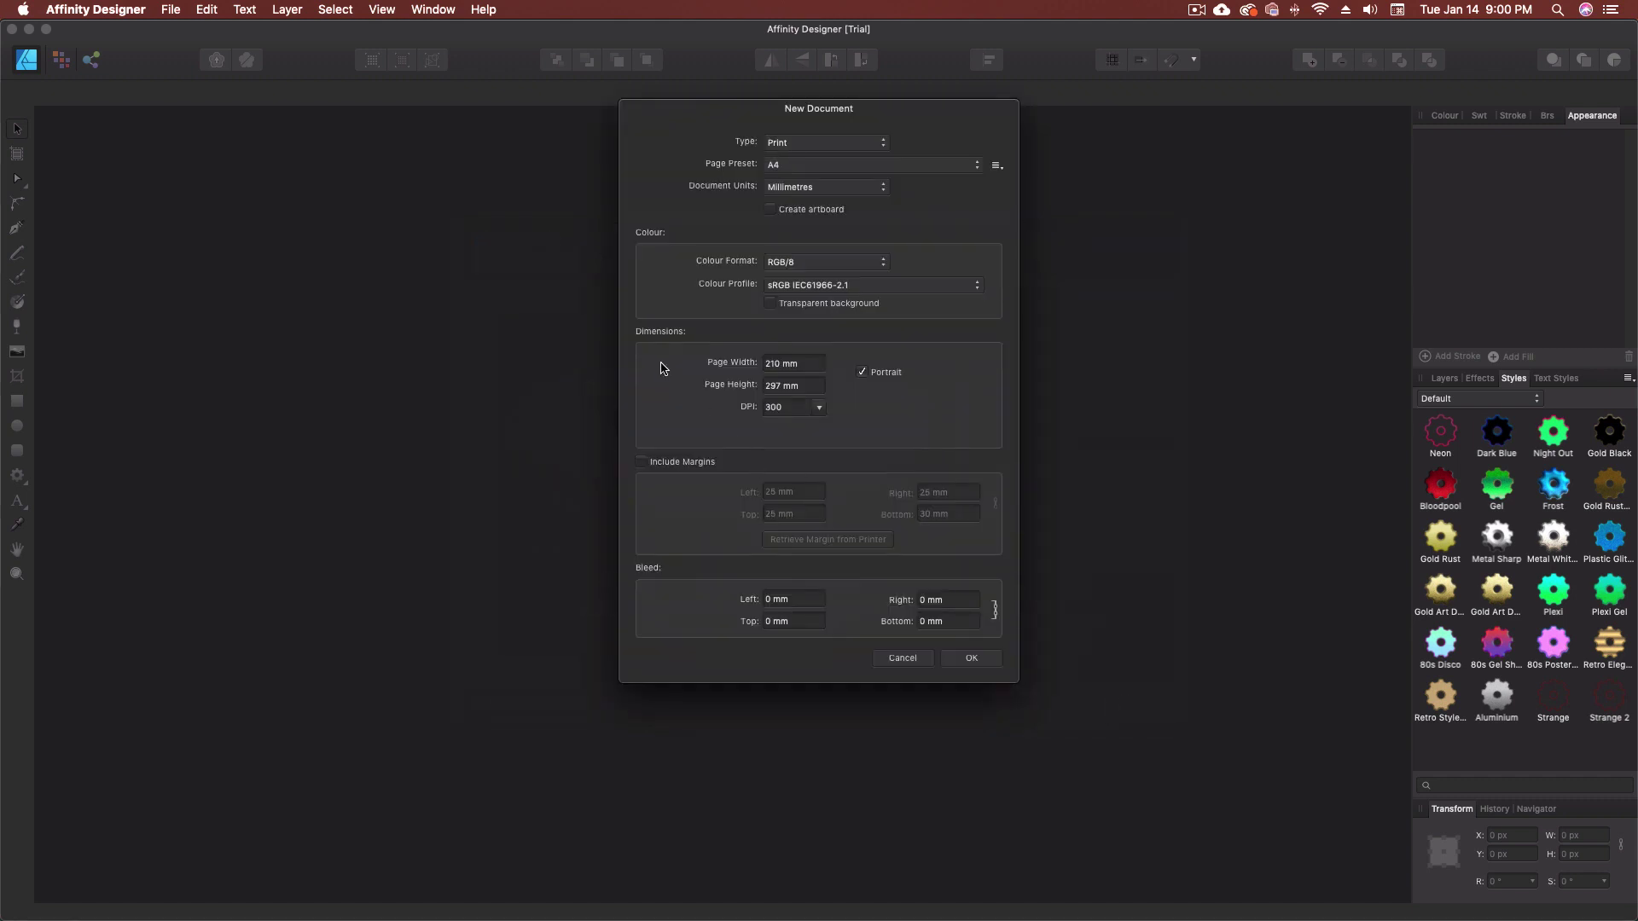
click(893, 657)
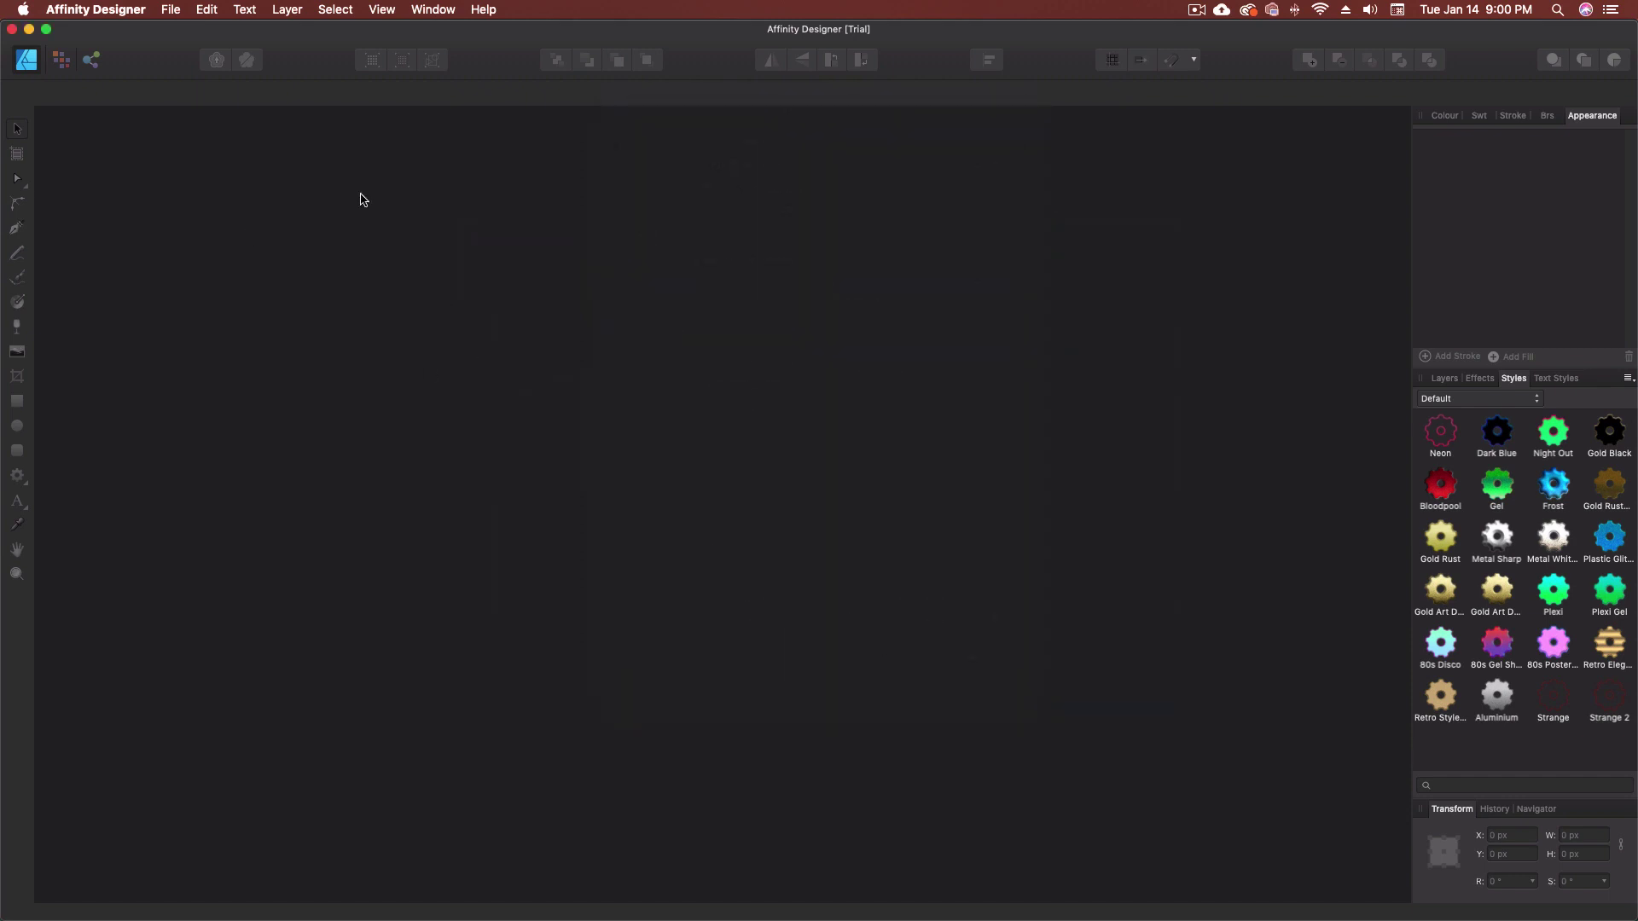
click(172, 12)
click(205, 31)
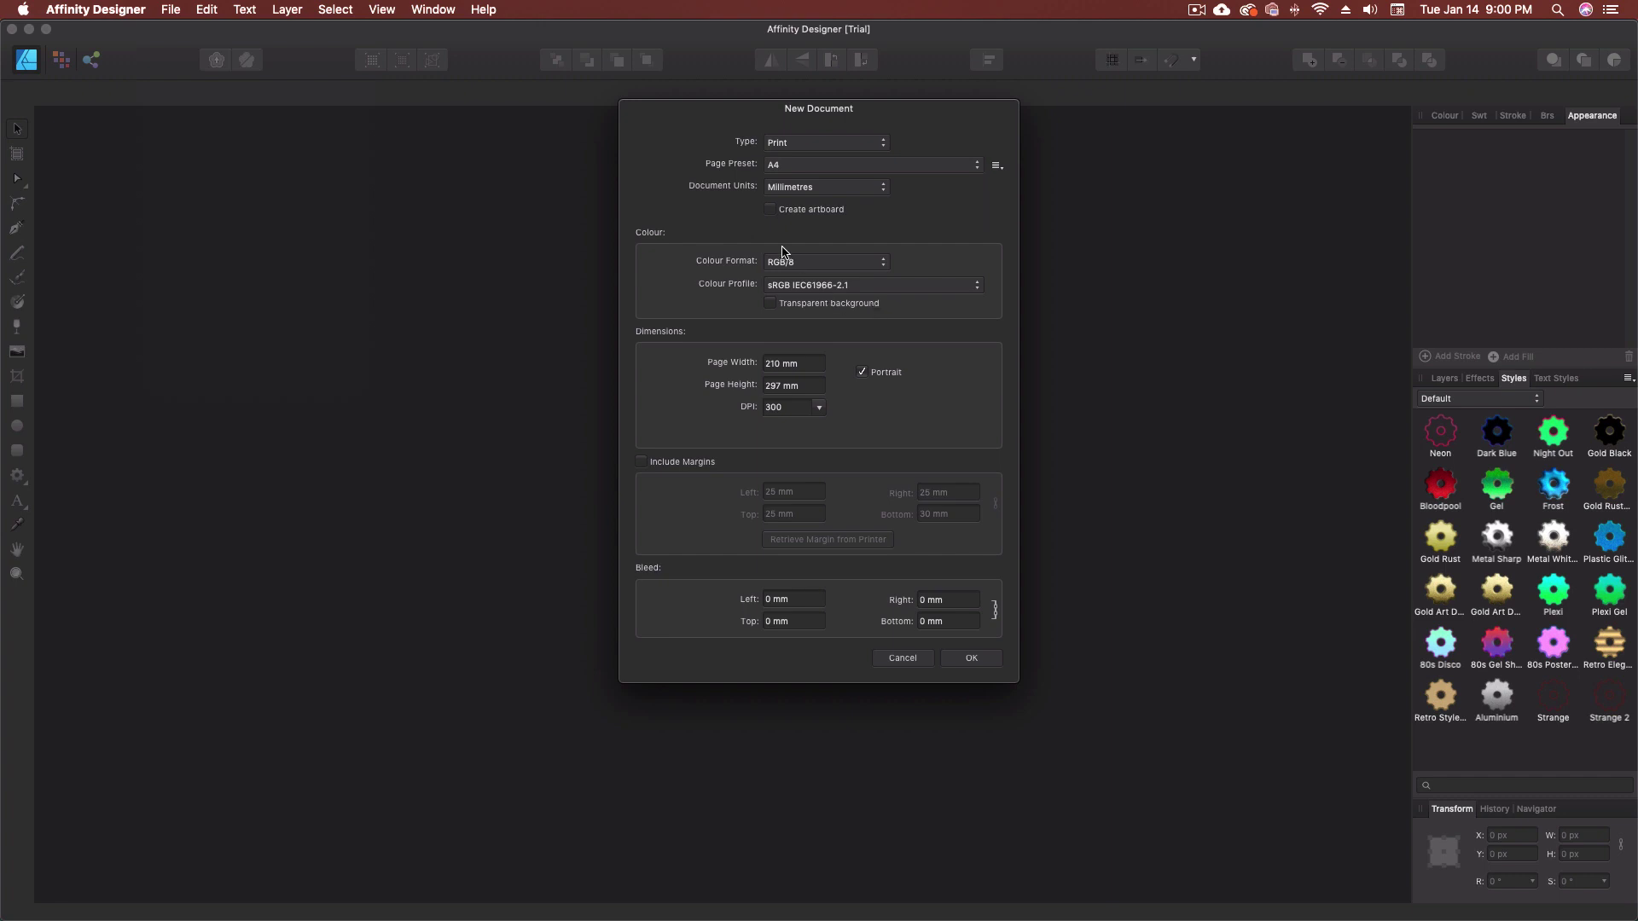
click(835, 189)
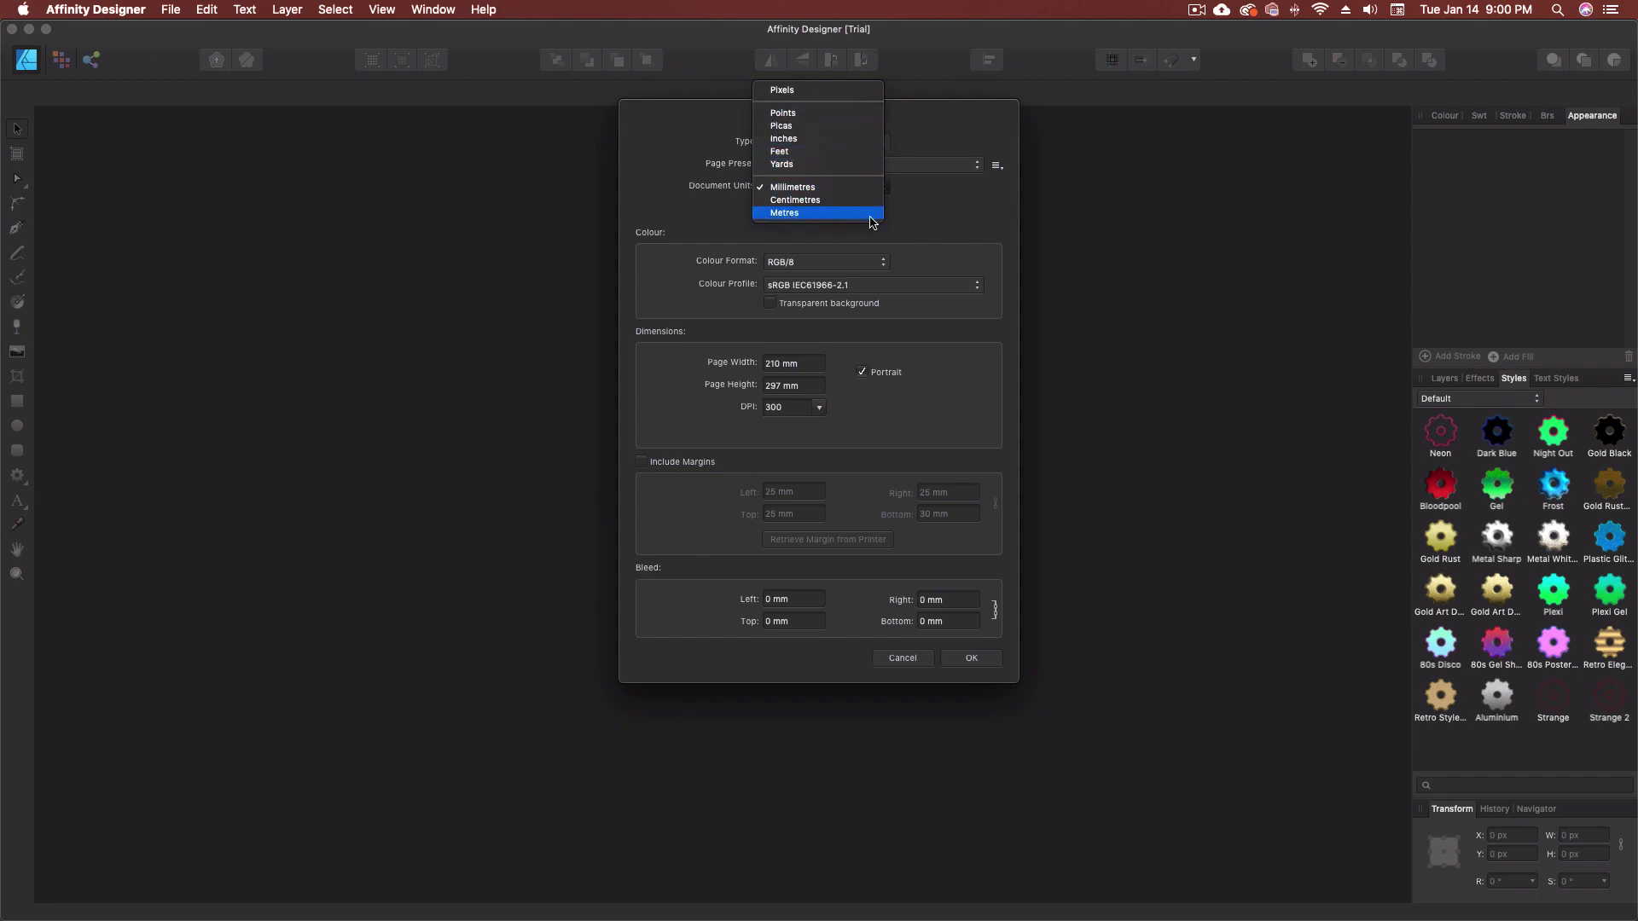
click(952, 222)
click(936, 205)
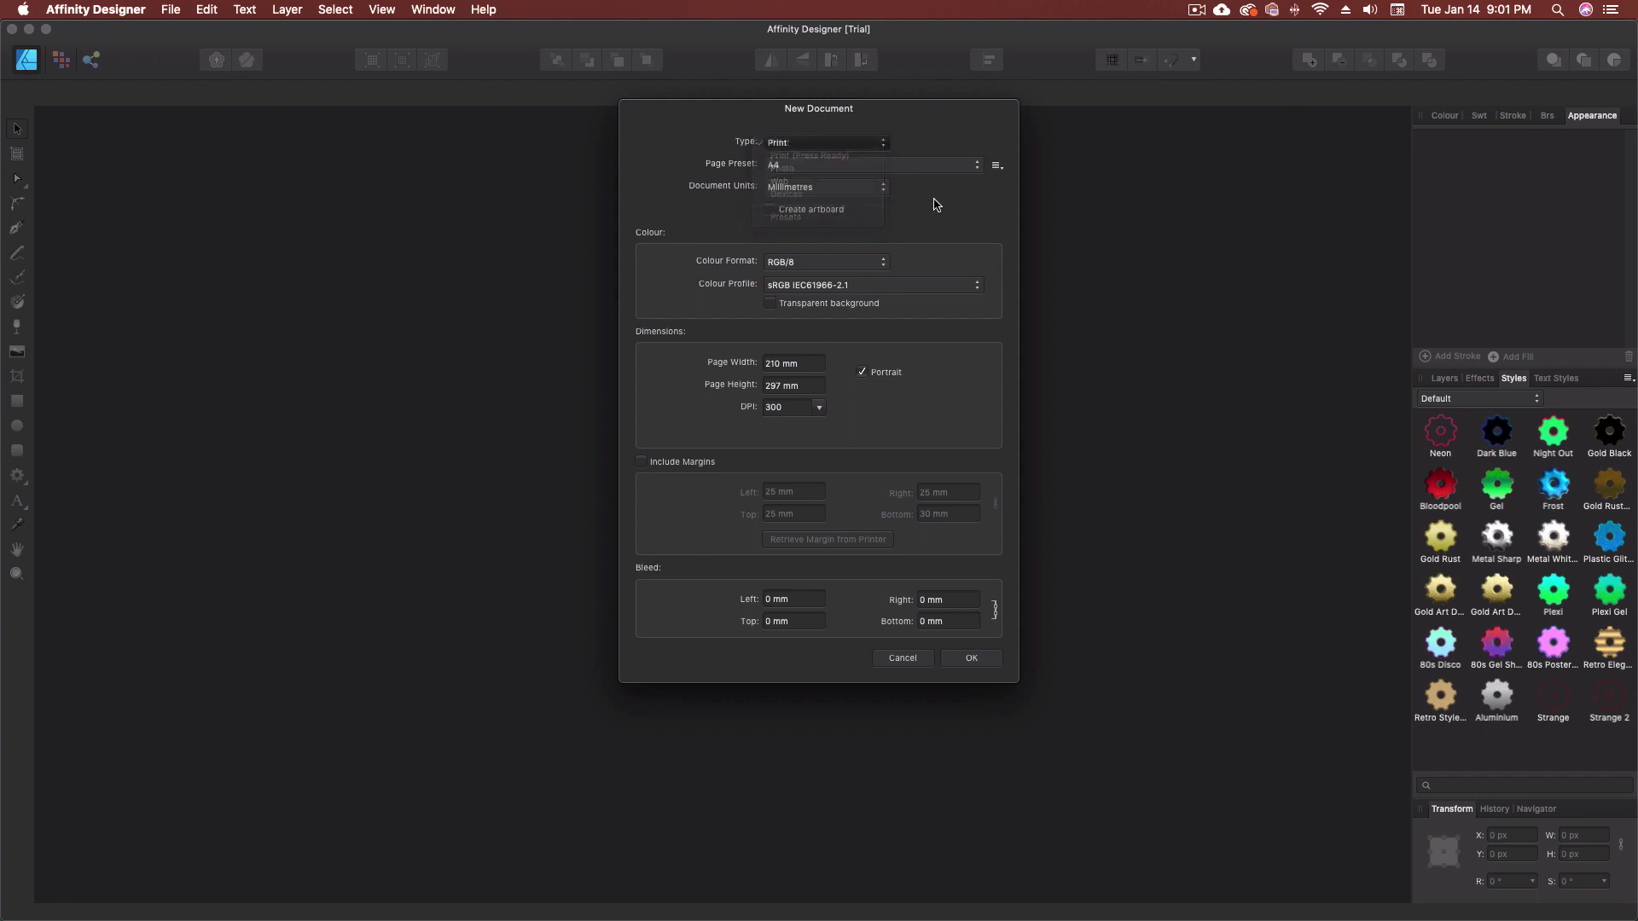
Browse the page preset management options and size list, leaving A4 selected.
click(995, 165)
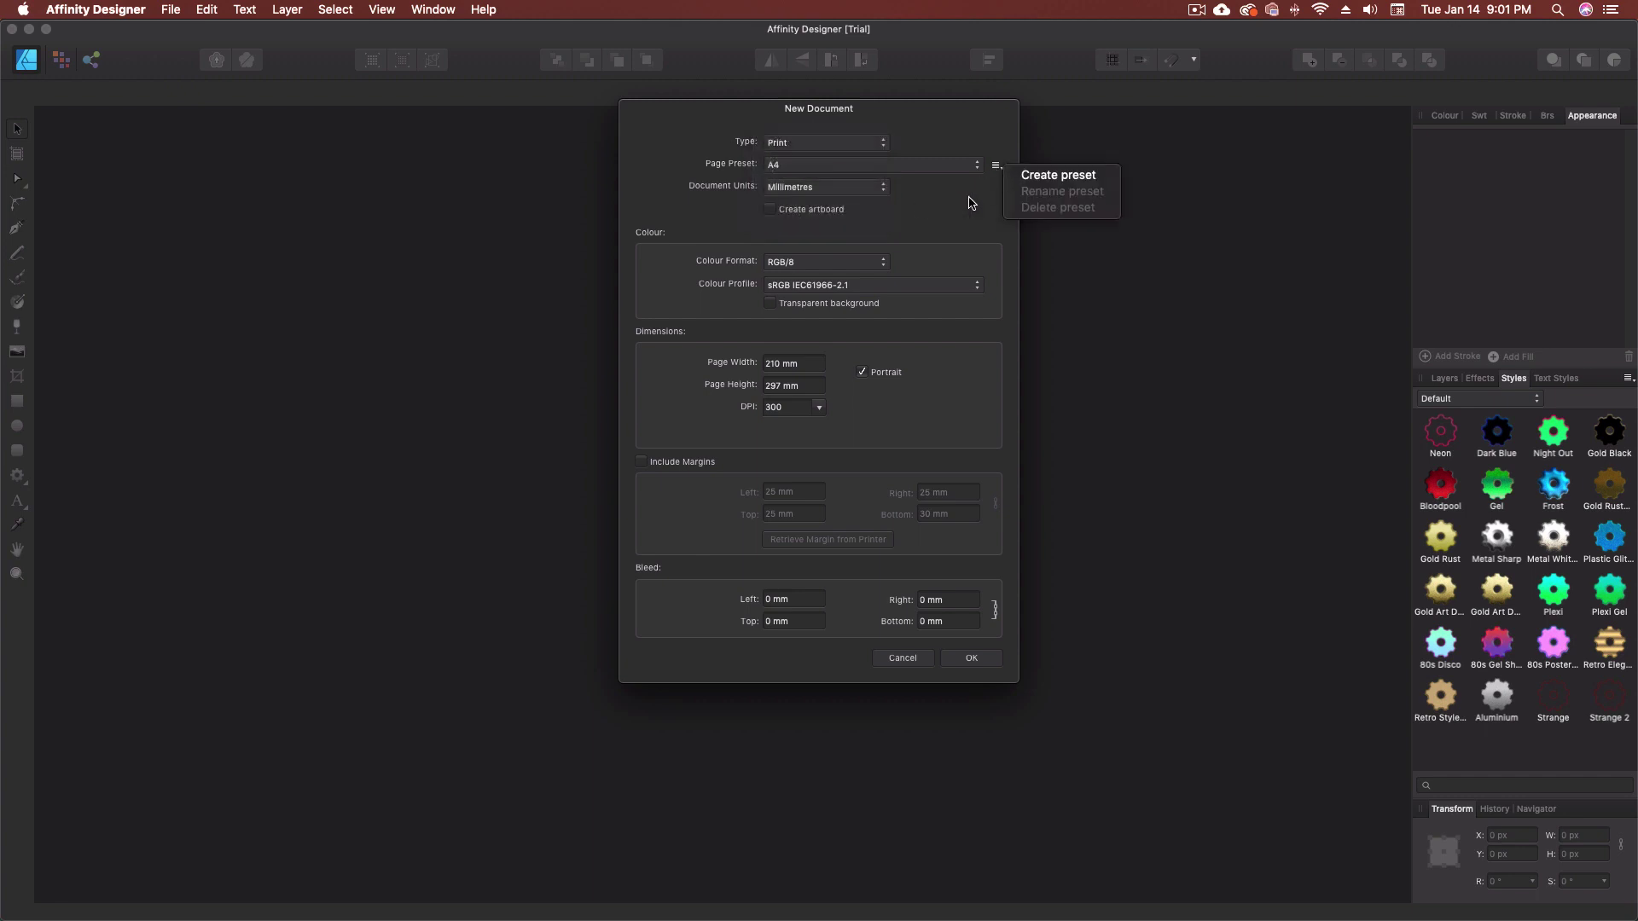
click(956, 215)
click(995, 166)
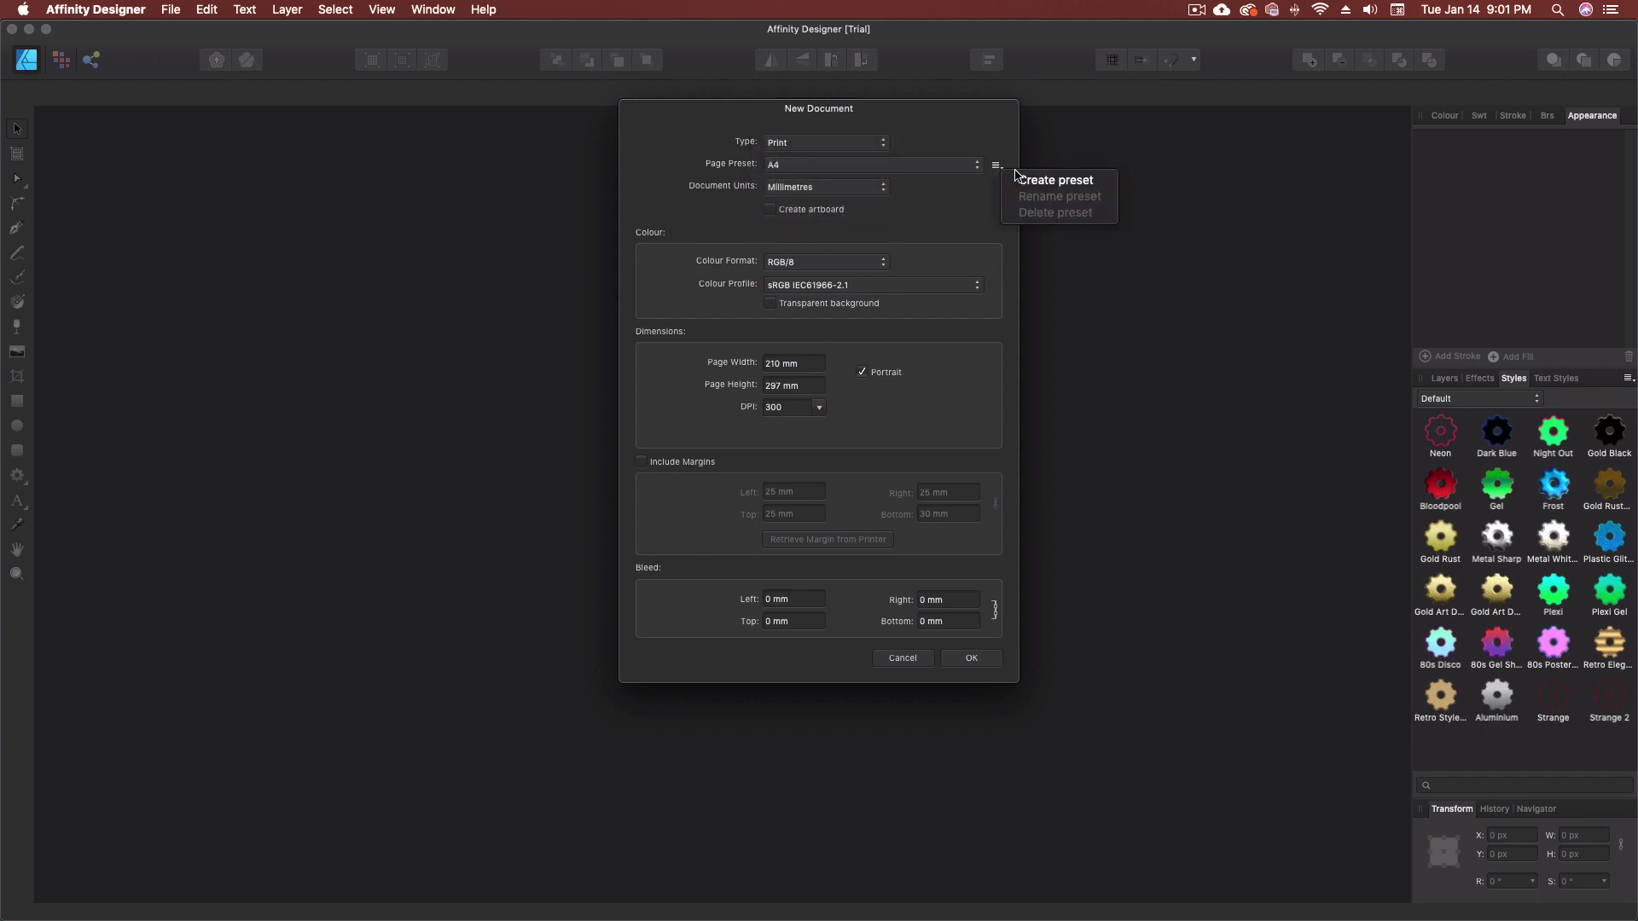
click(922, 190)
click(914, 169)
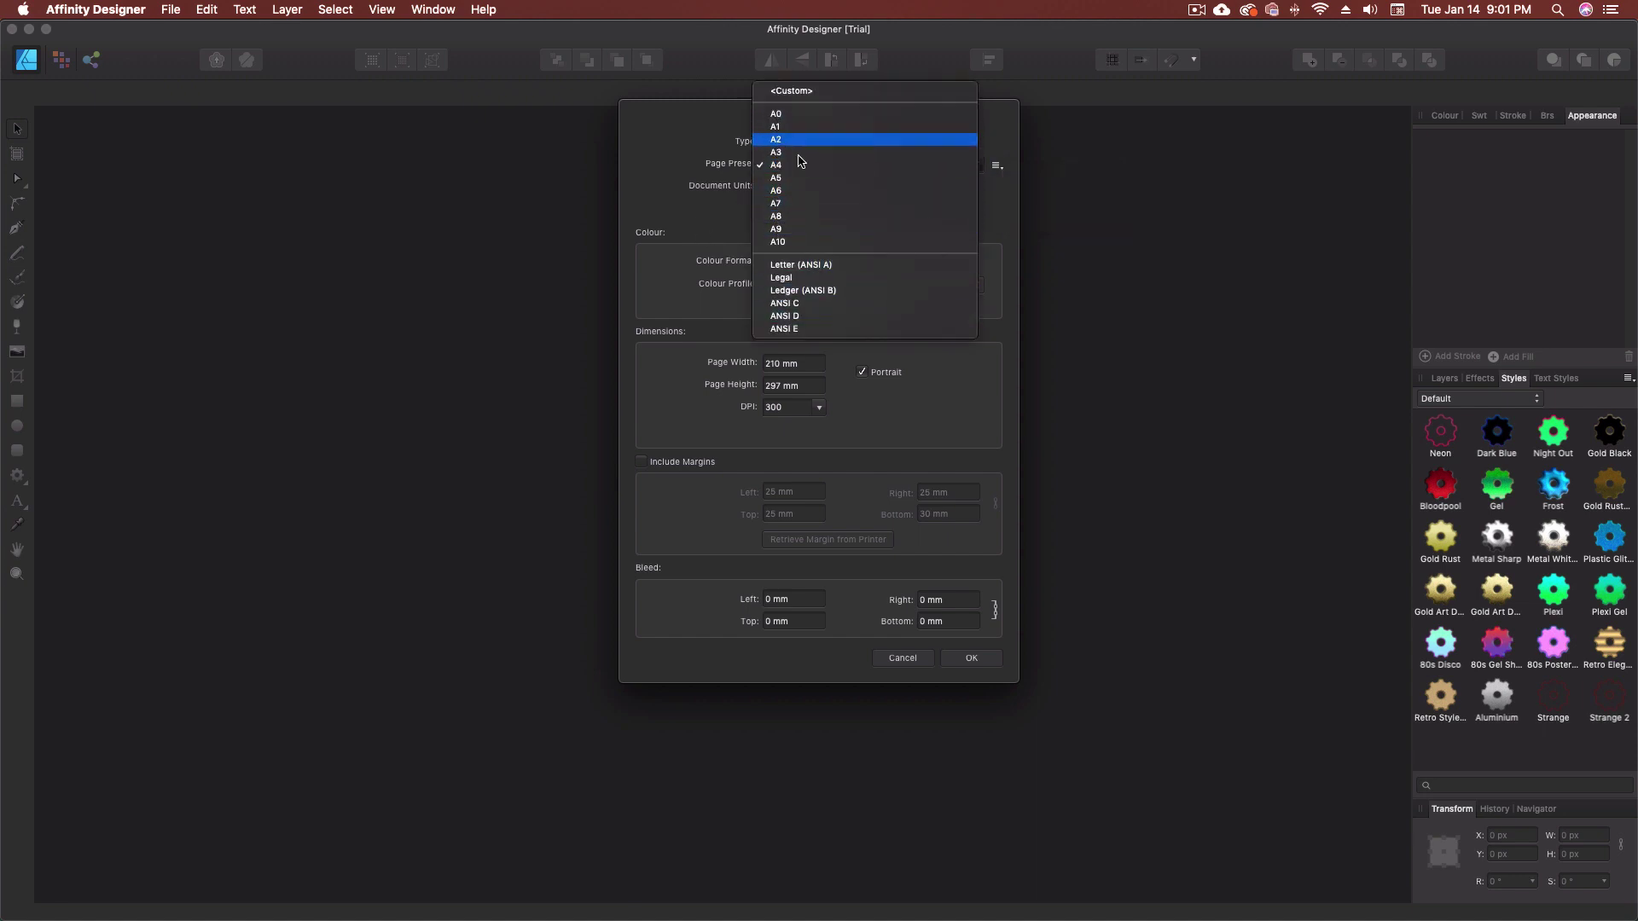
click(708, 226)
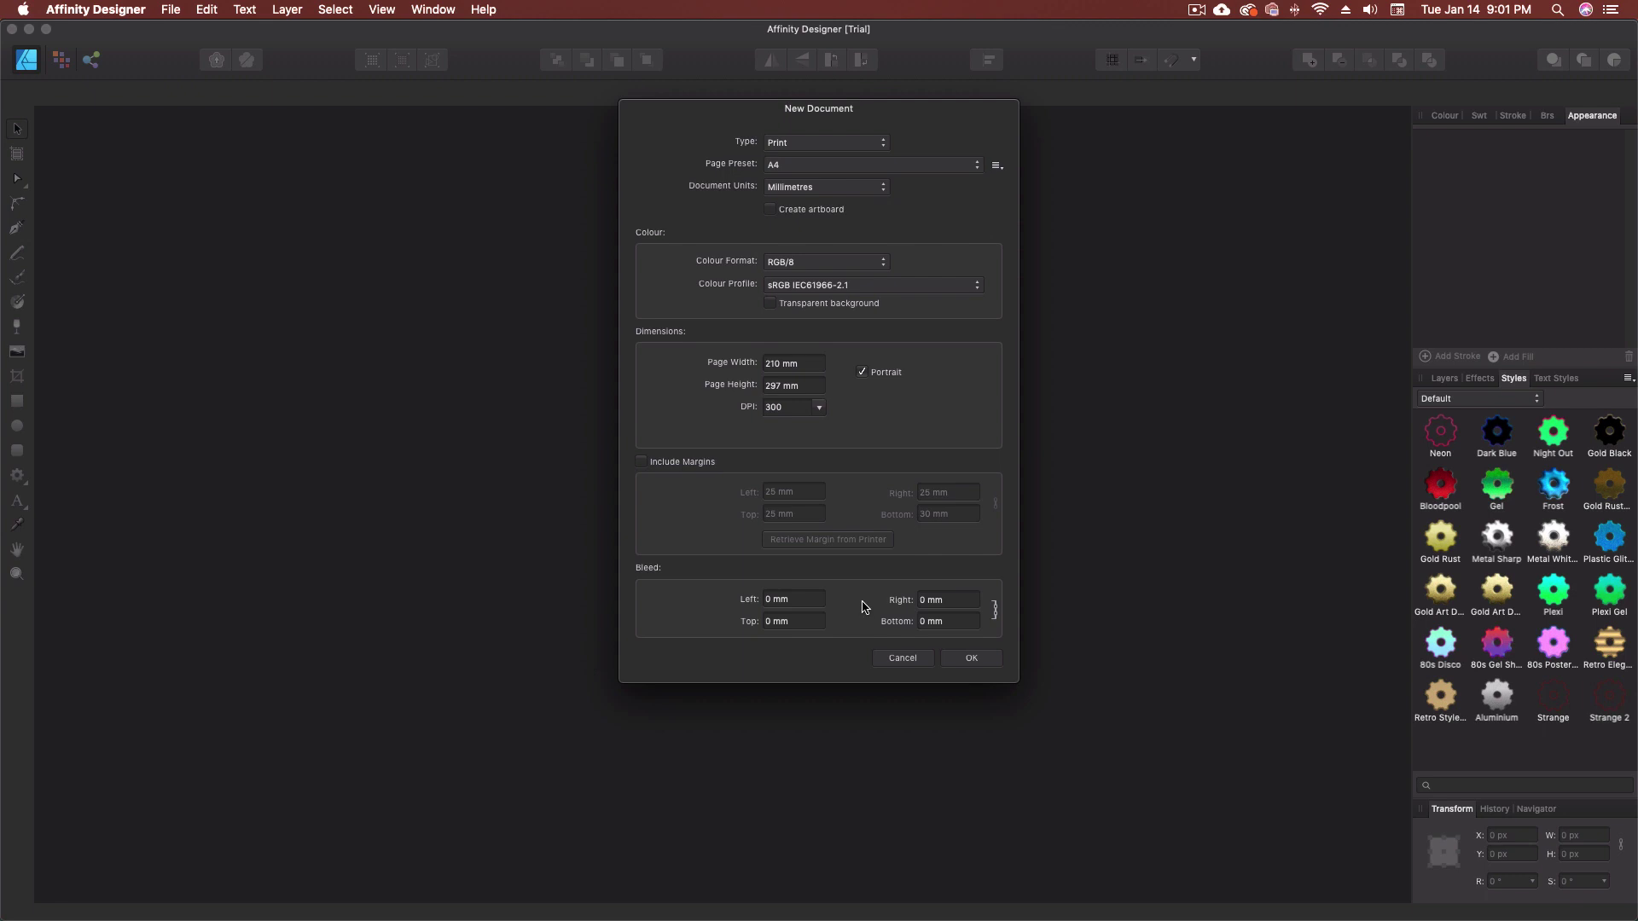
Choose the Letter (ANSI A) page size, keep 300 DPI, and create the document.
click(826, 167)
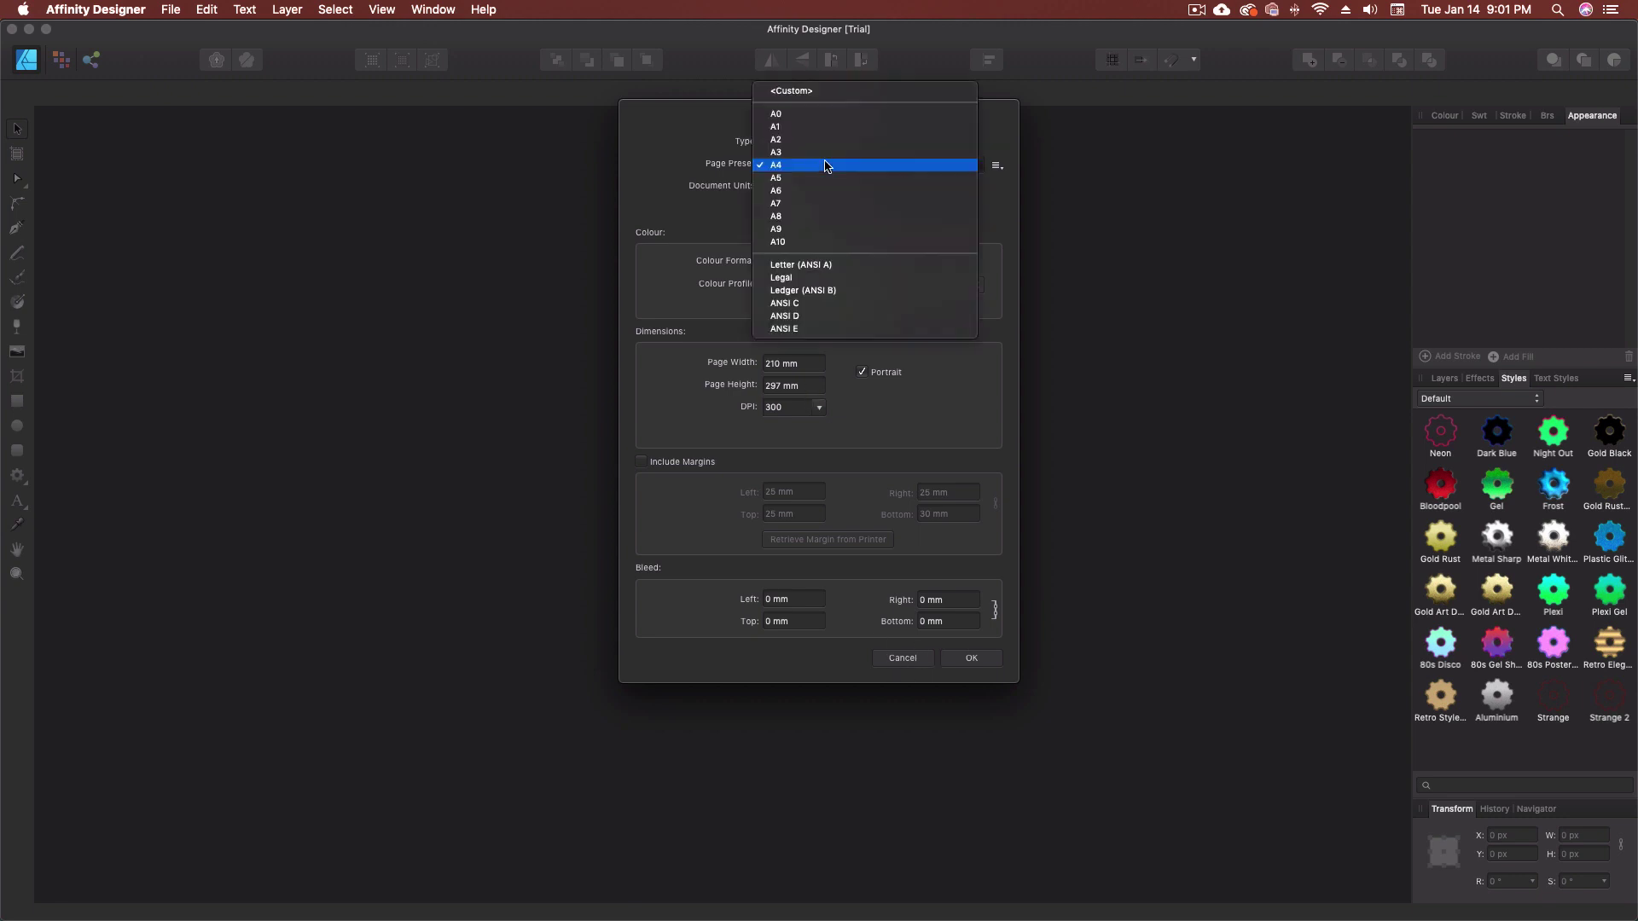
click(826, 264)
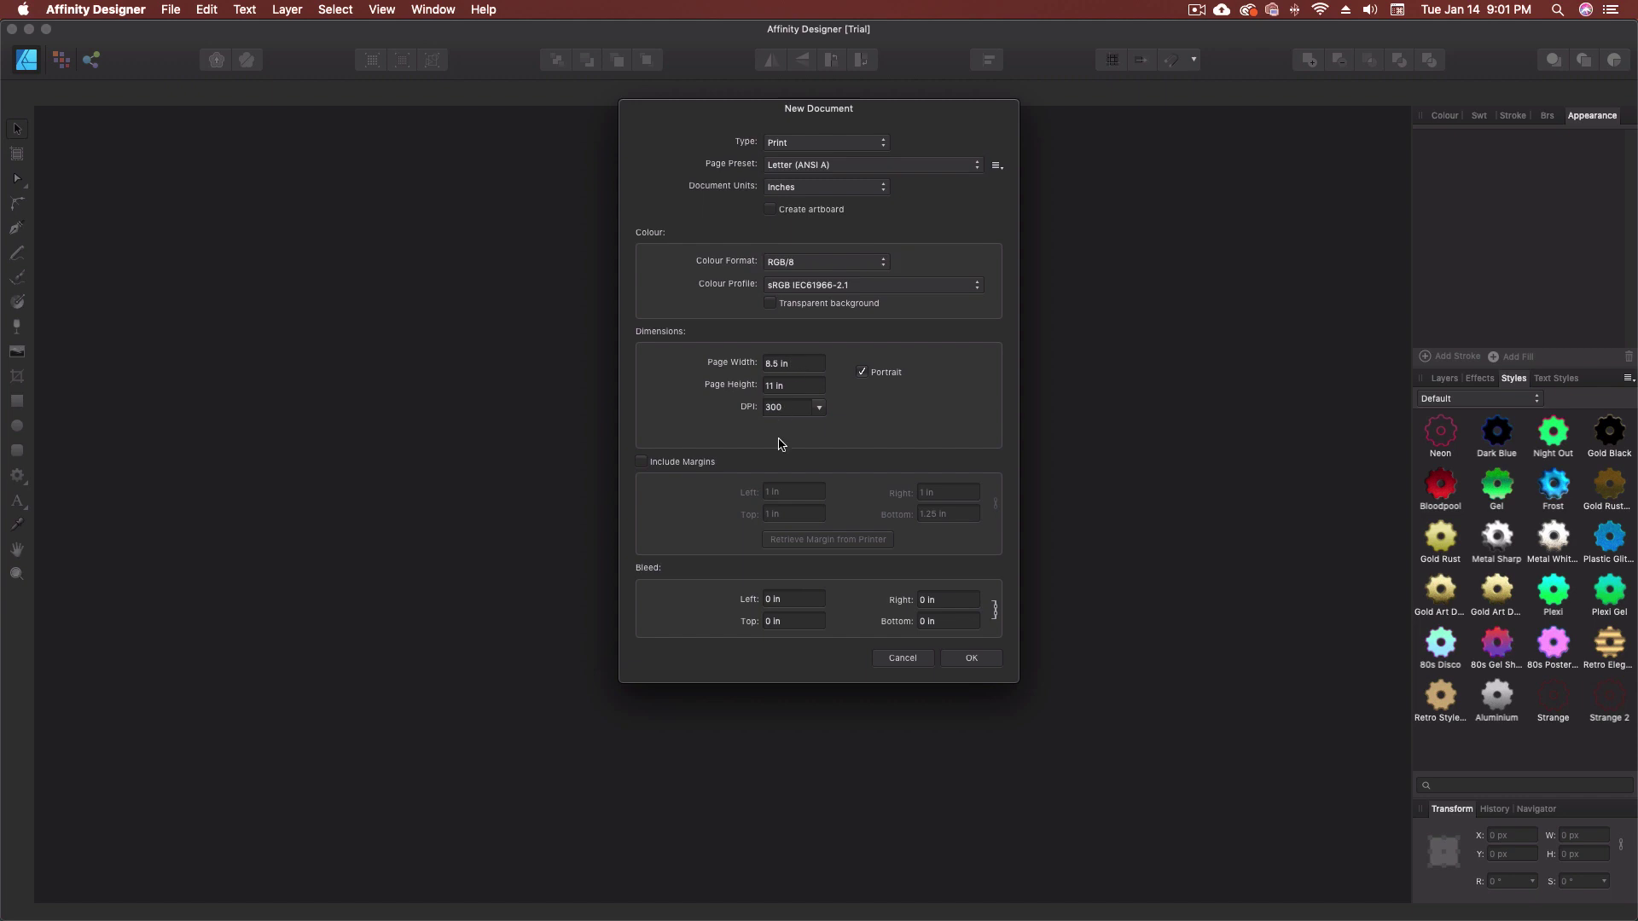
click(819, 409)
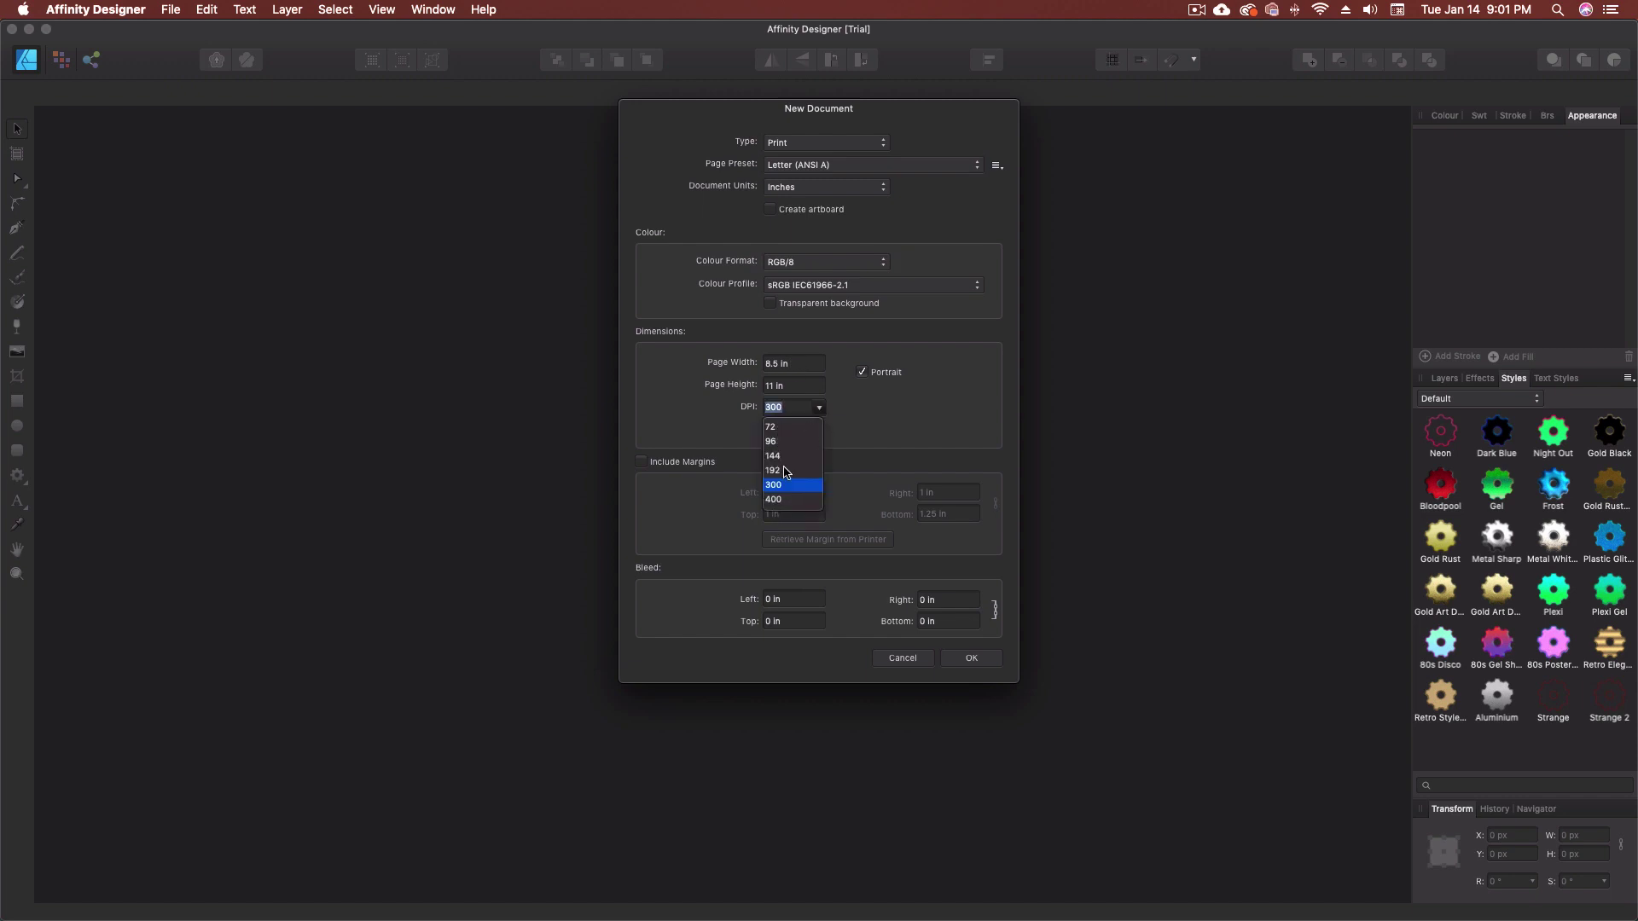
click(791, 487)
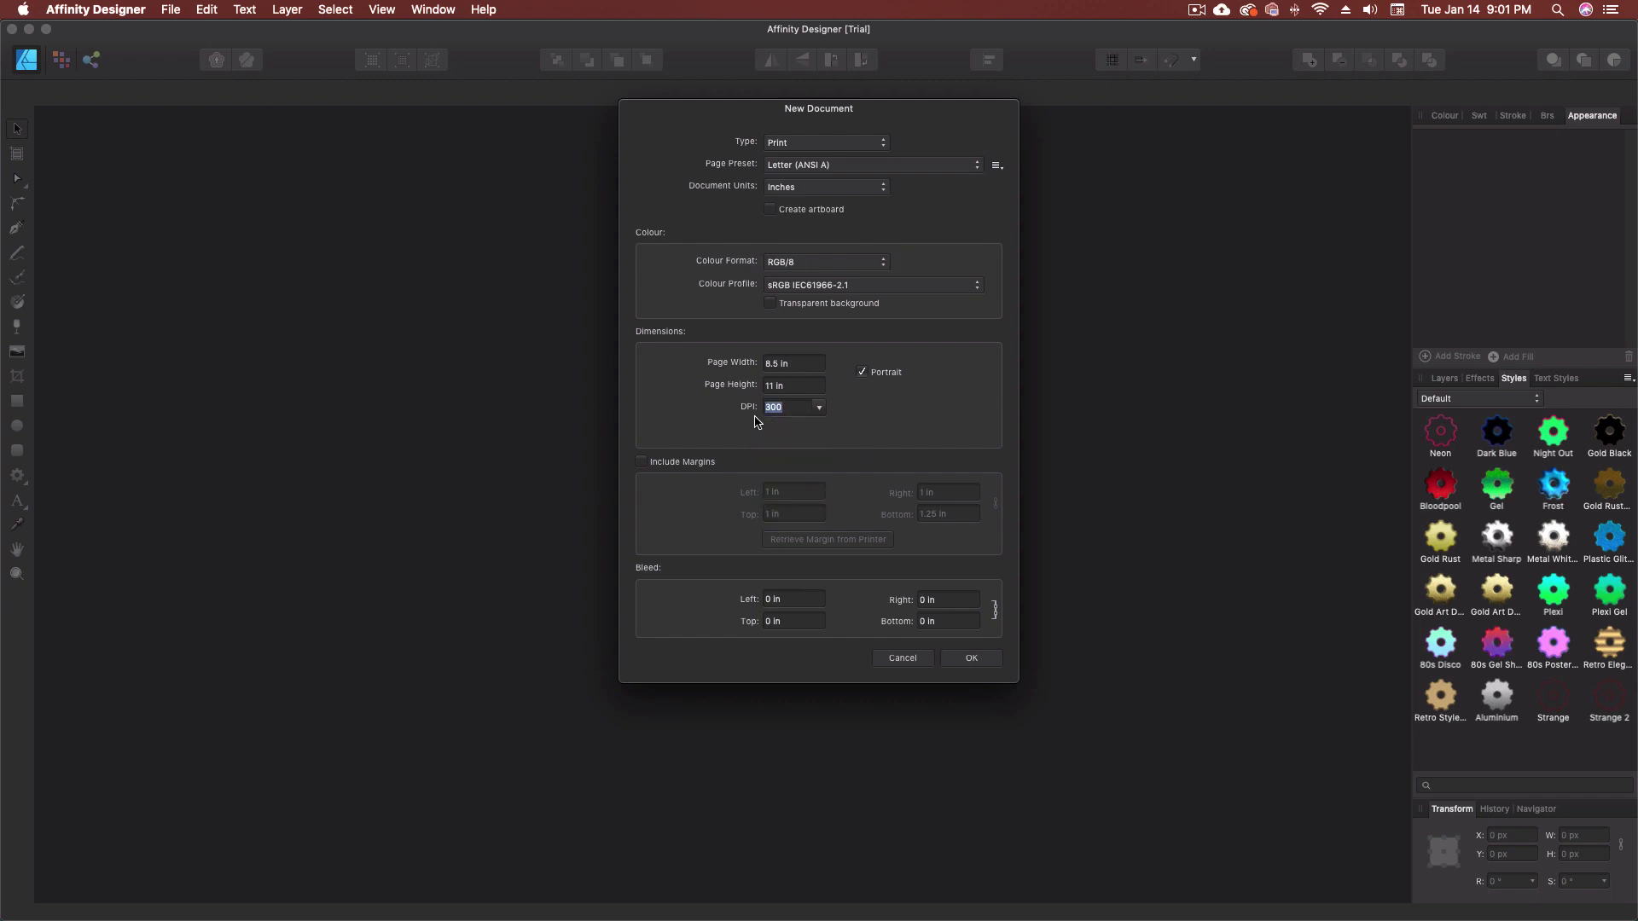
click(960, 659)
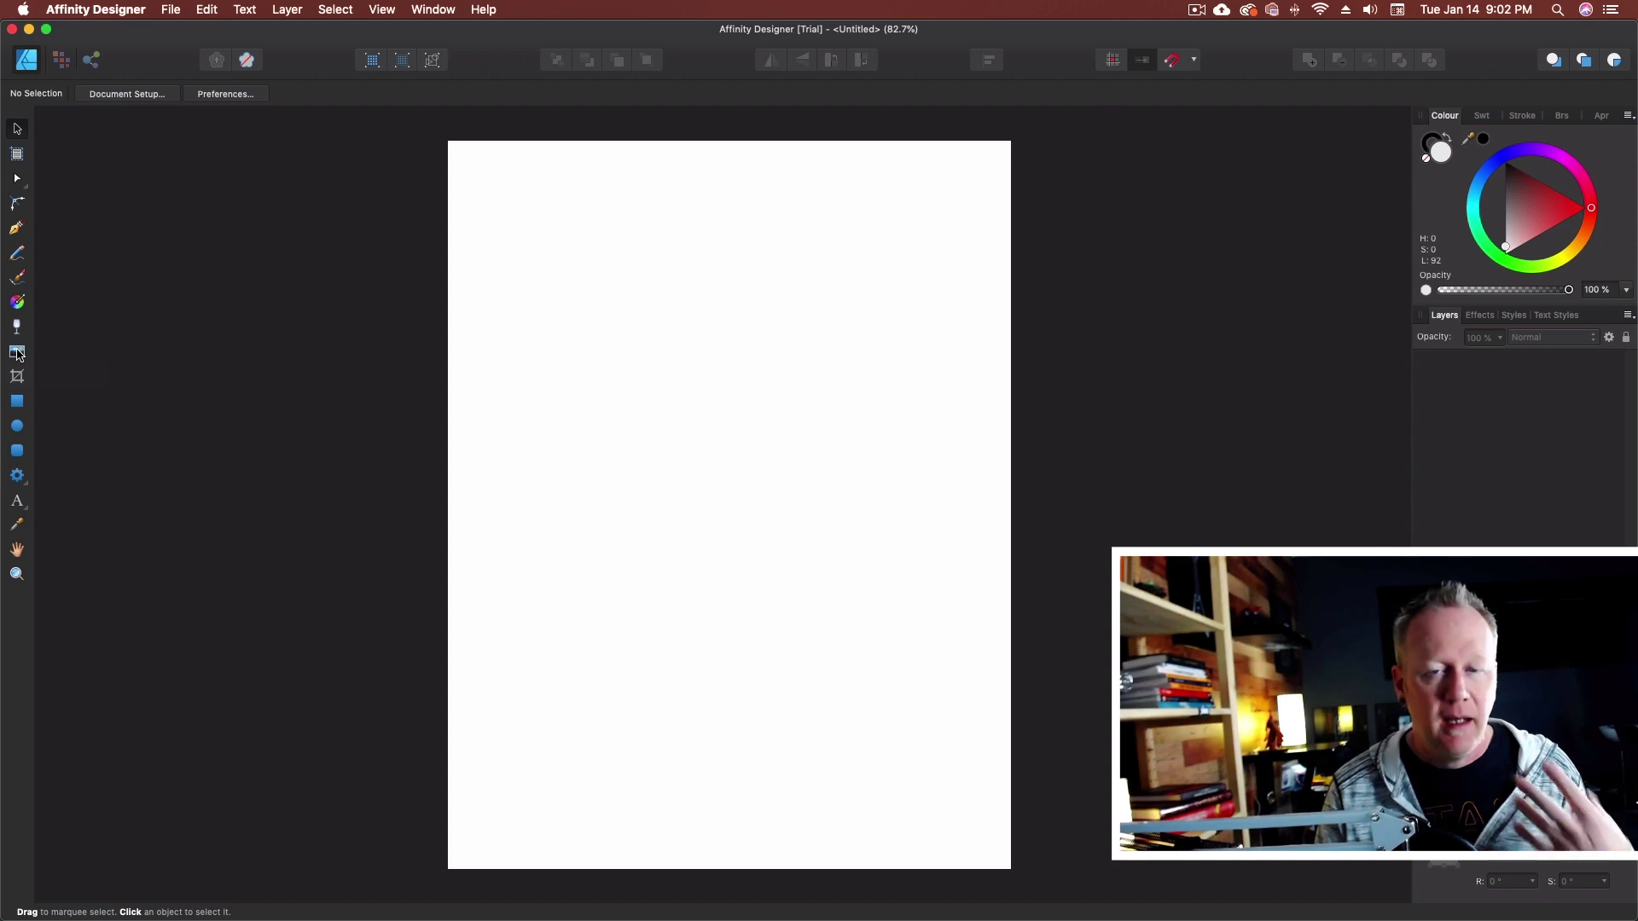
Glance at the File menu, then pick the Cog Tool from the shape tools flyout.
click(170, 10)
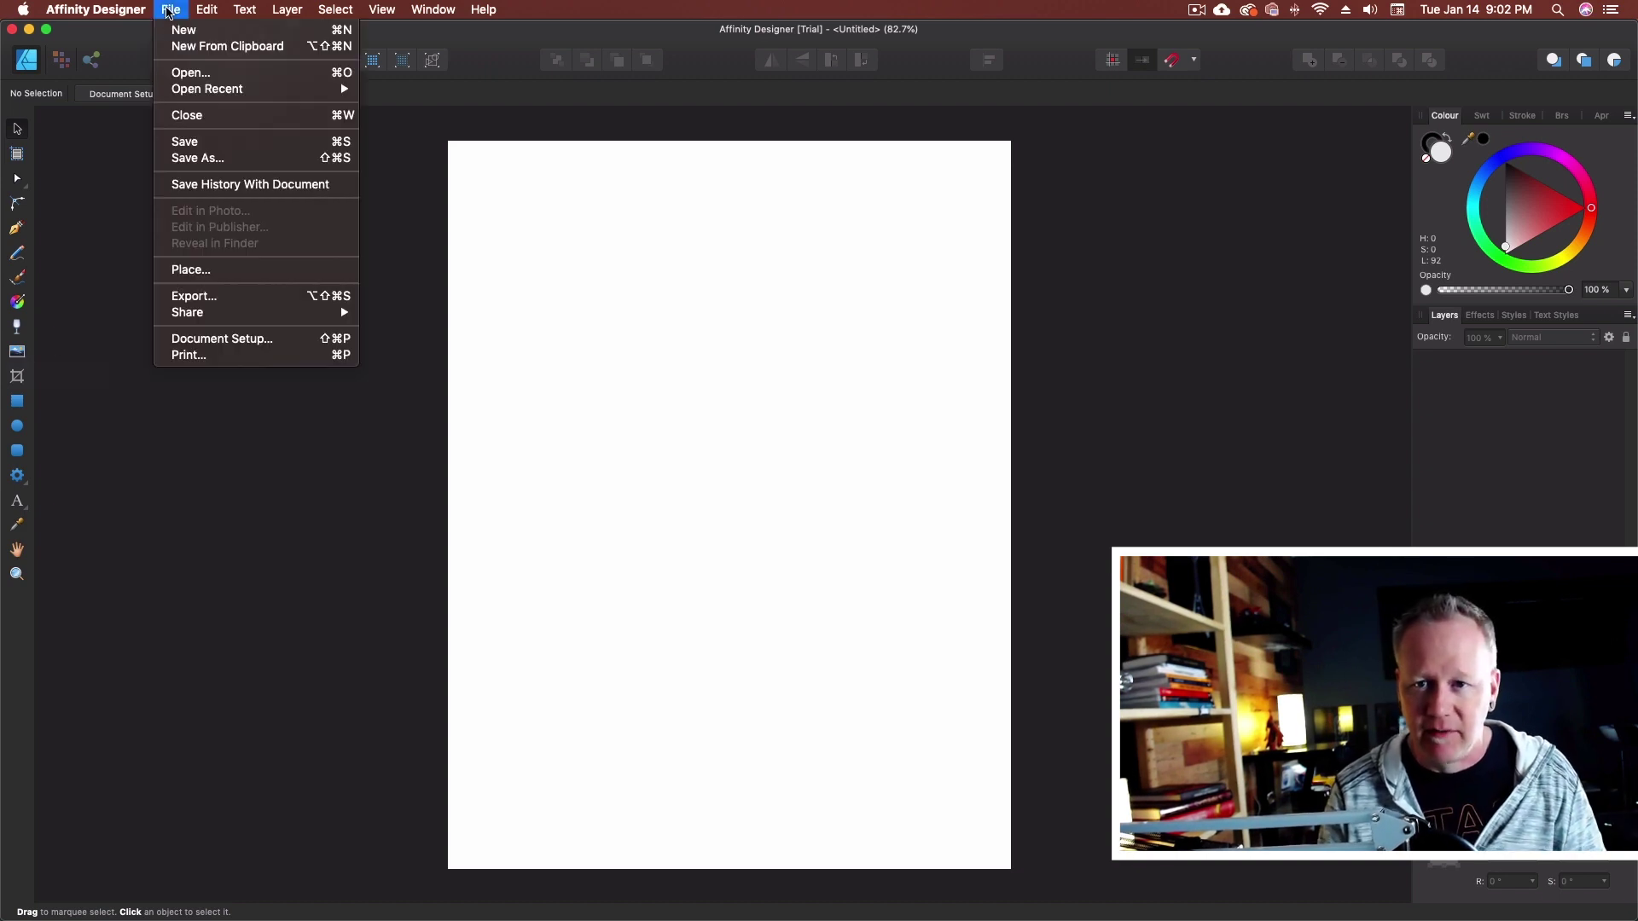
click(103, 307)
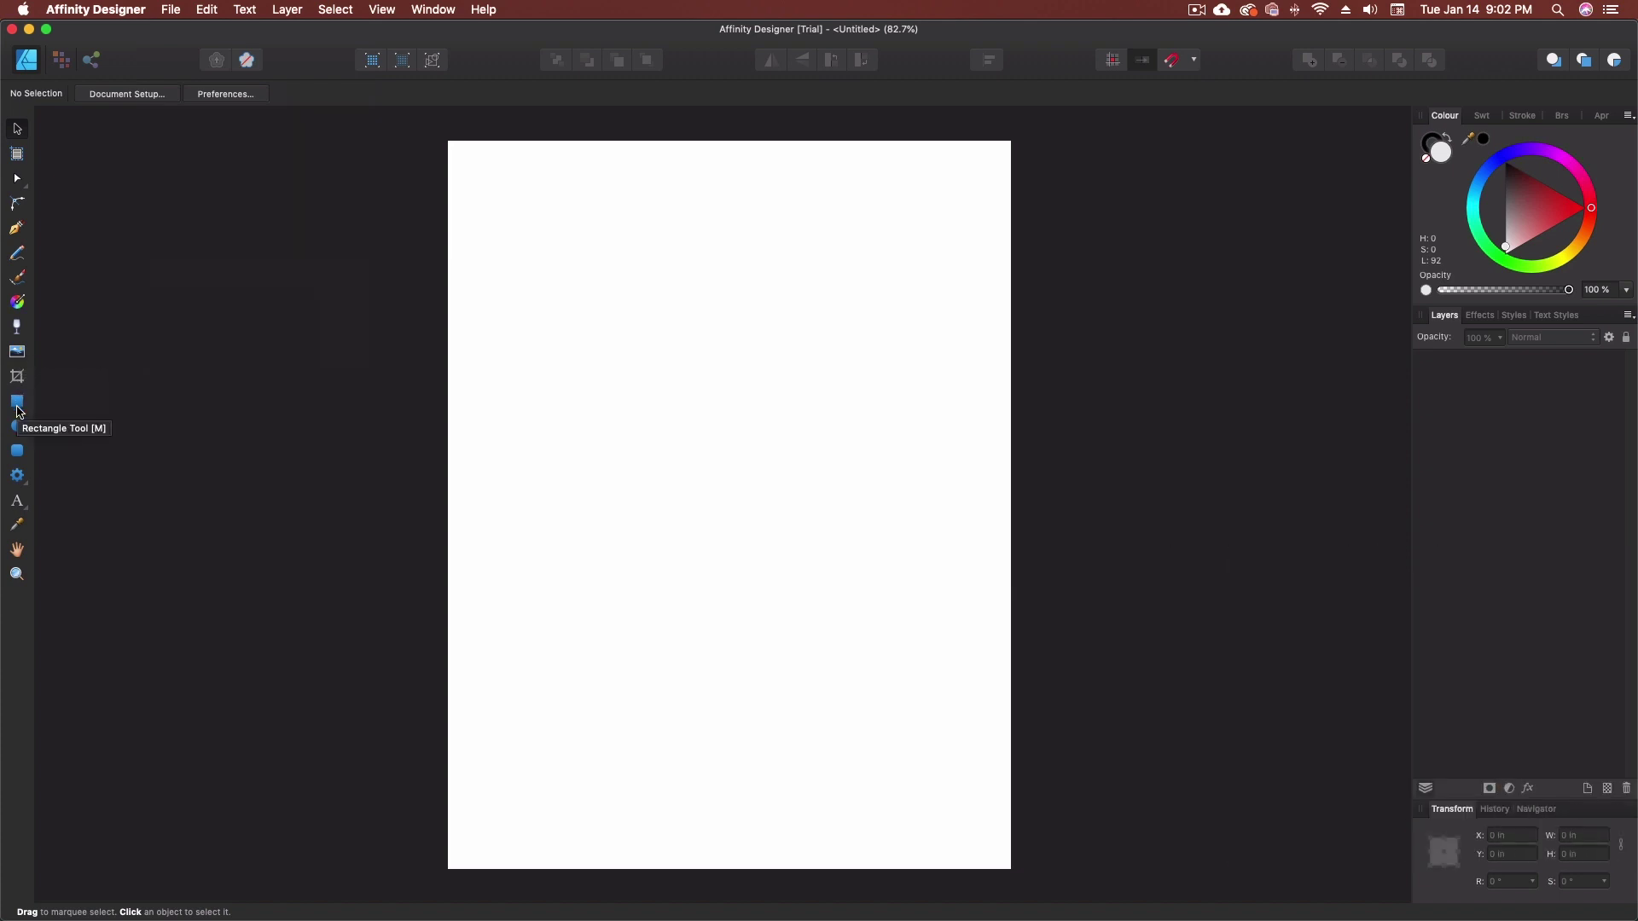
click(18, 475)
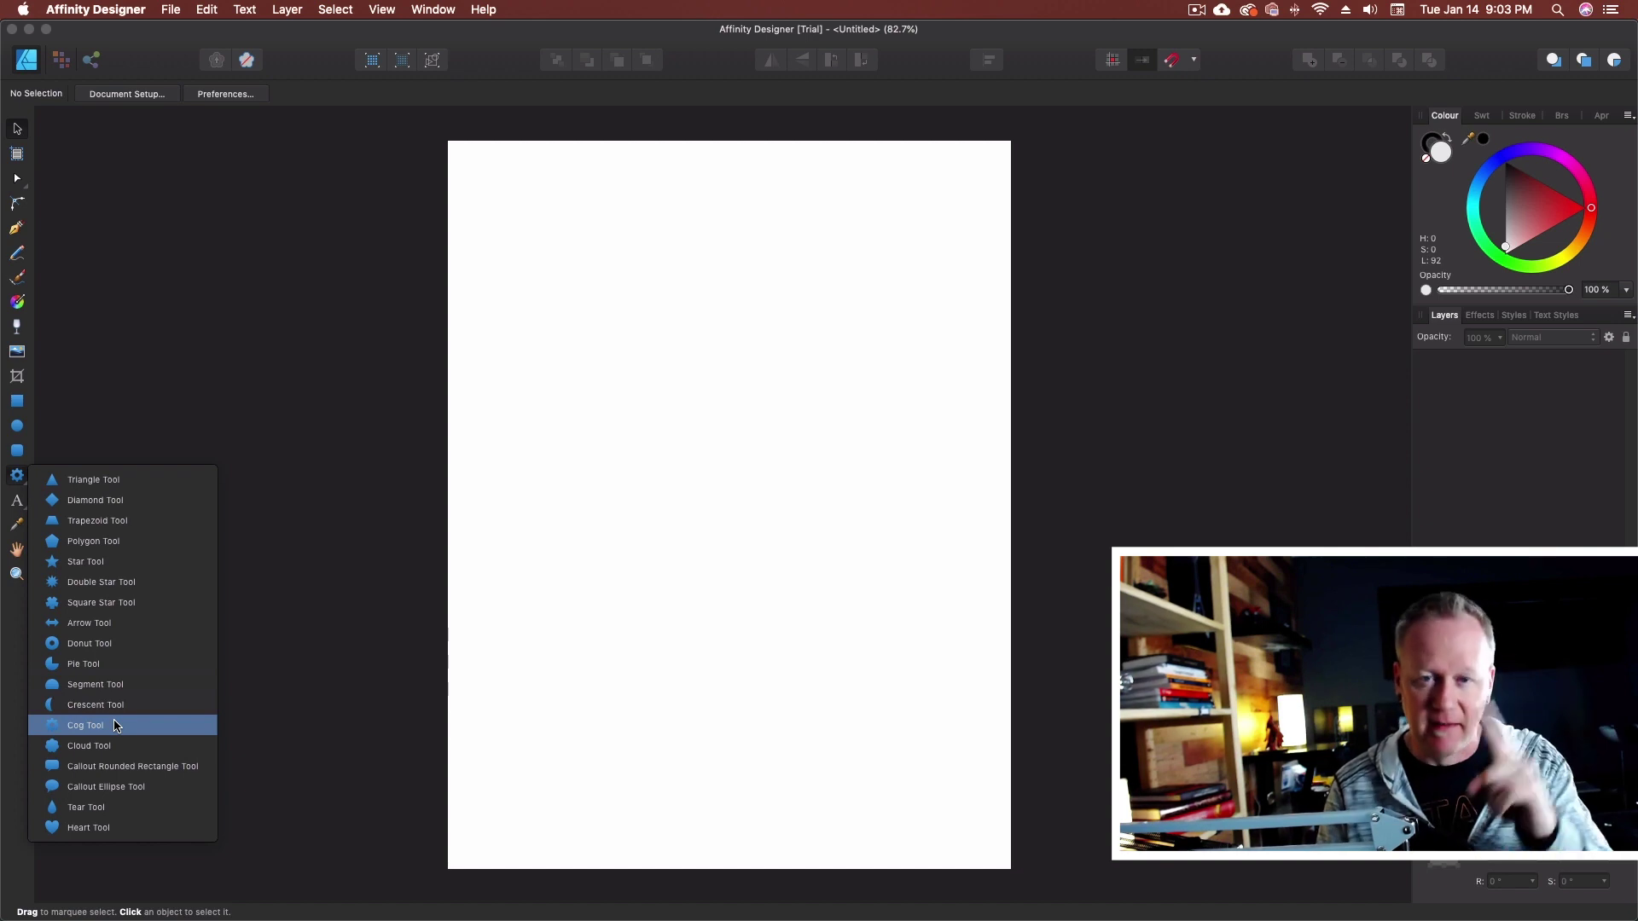
click(116, 725)
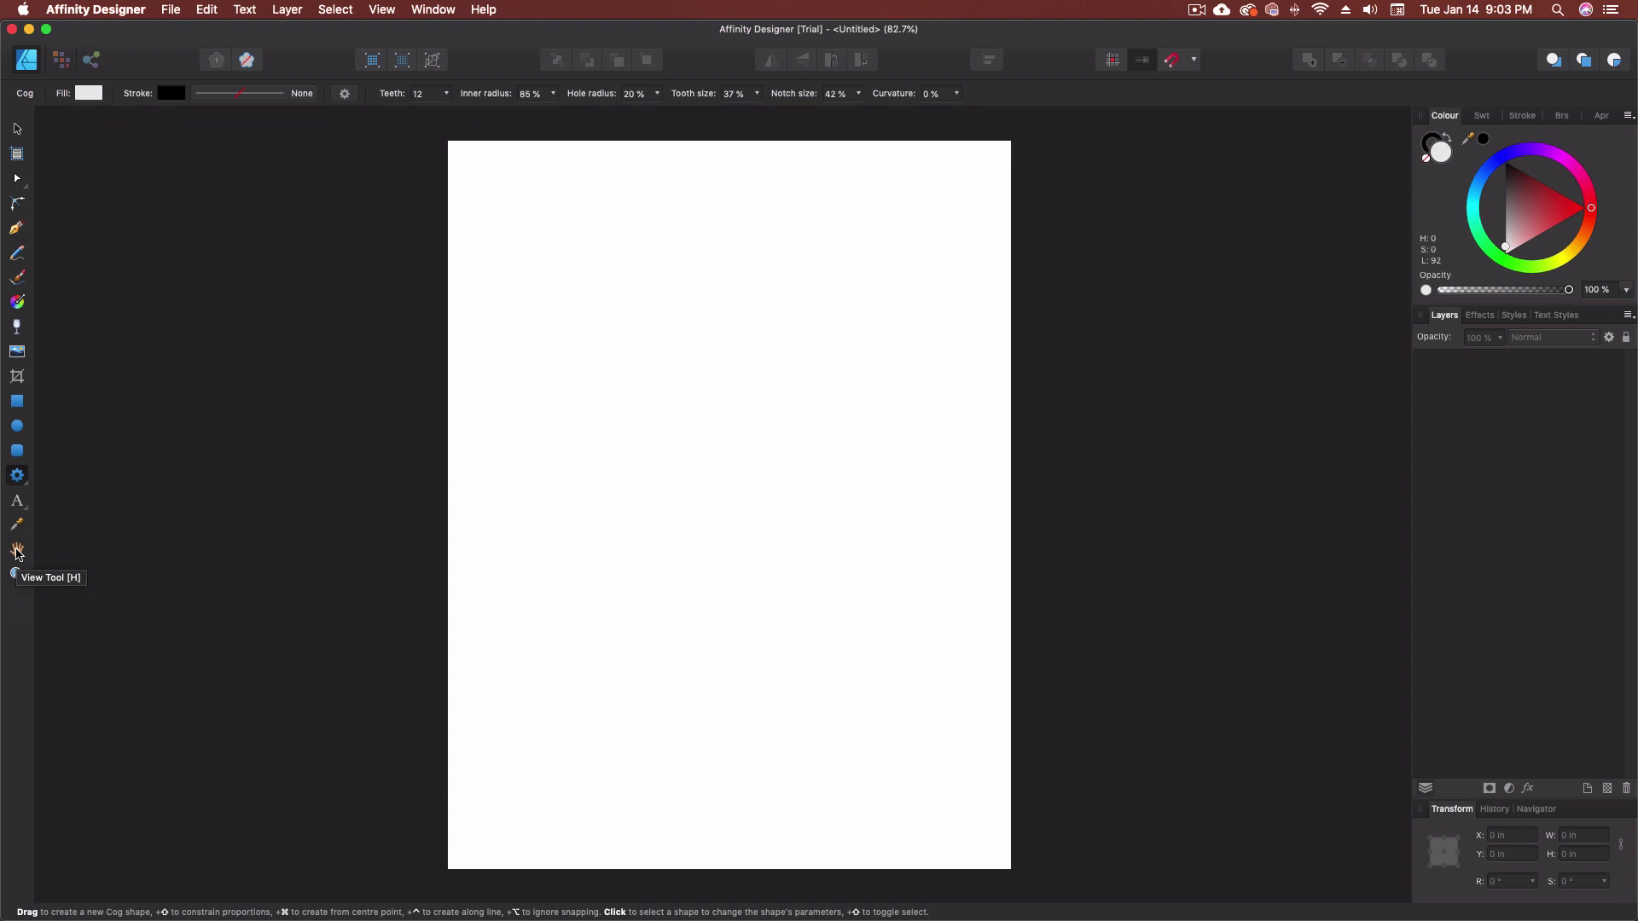
Pan the page around the canvas and try the Zoom Tool before returning to selection.
click(17, 553)
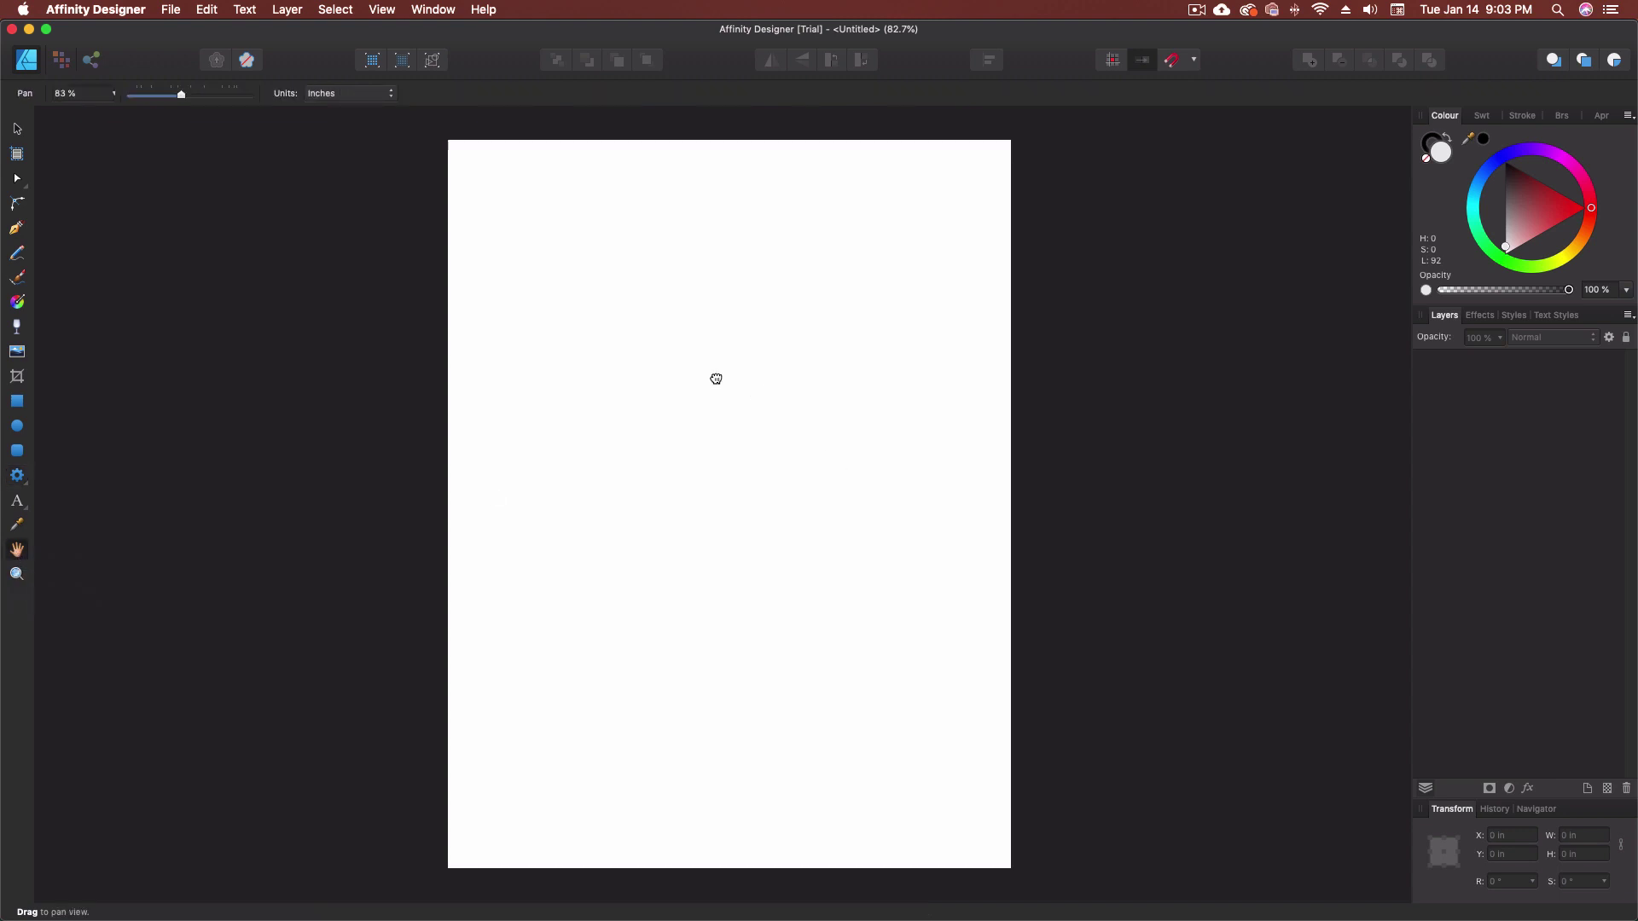
scroll(751, 376, right, 3)
scroll(750, 375, up, 2)
scroll(797, 372, left, 3)
scroll(797, 371, down, 1)
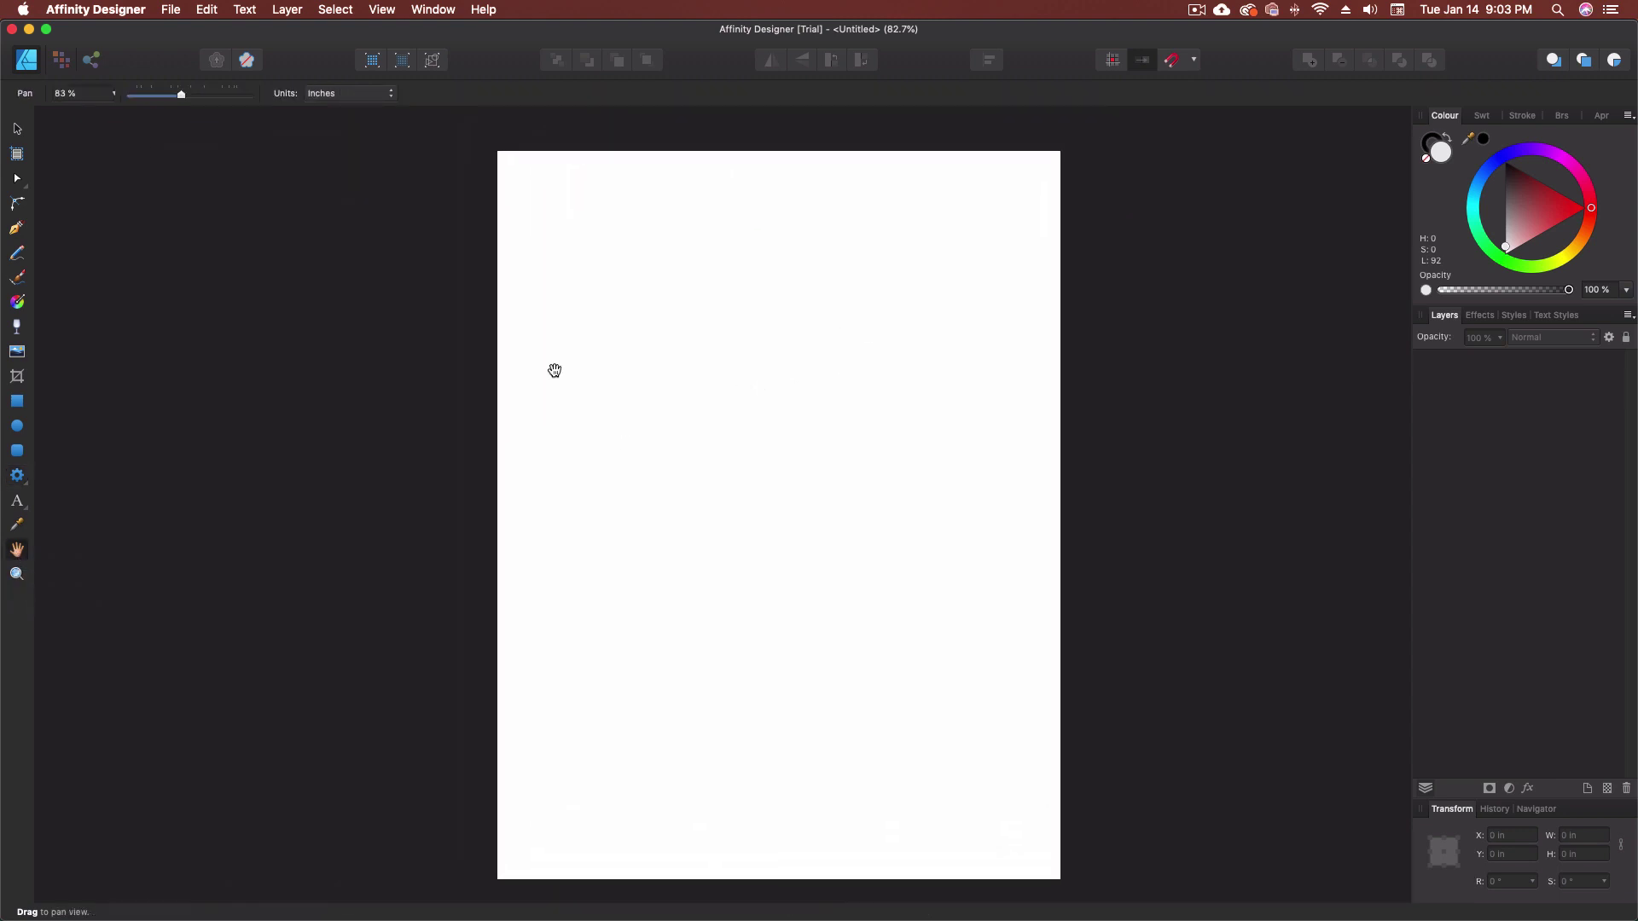
click(17, 128)
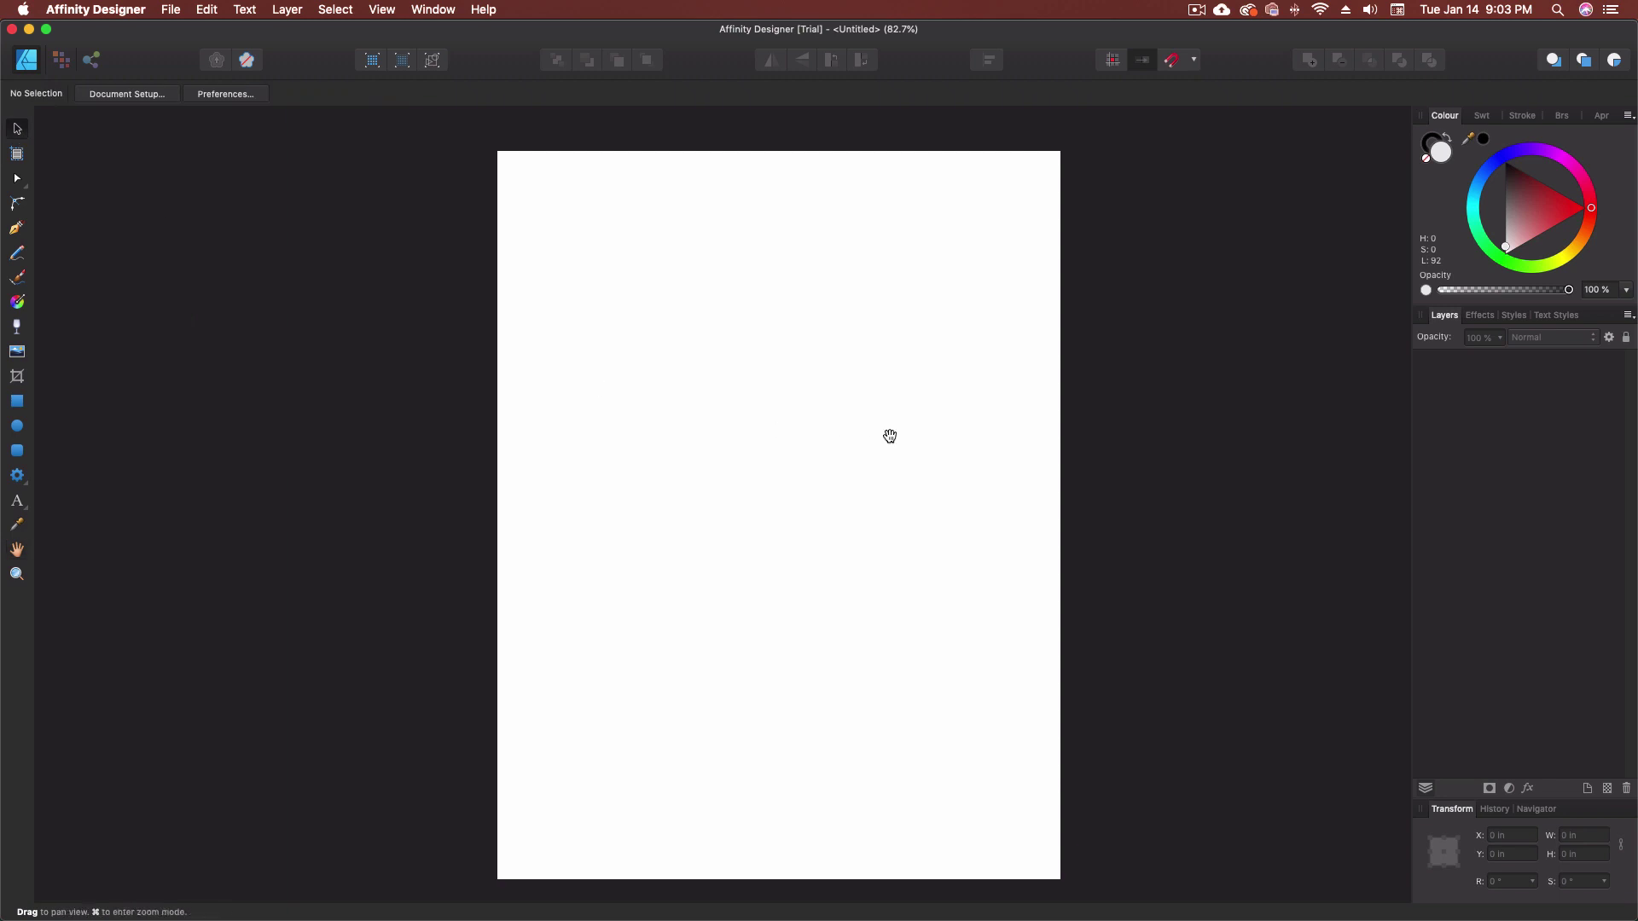
drag(888, 435, 837, 424)
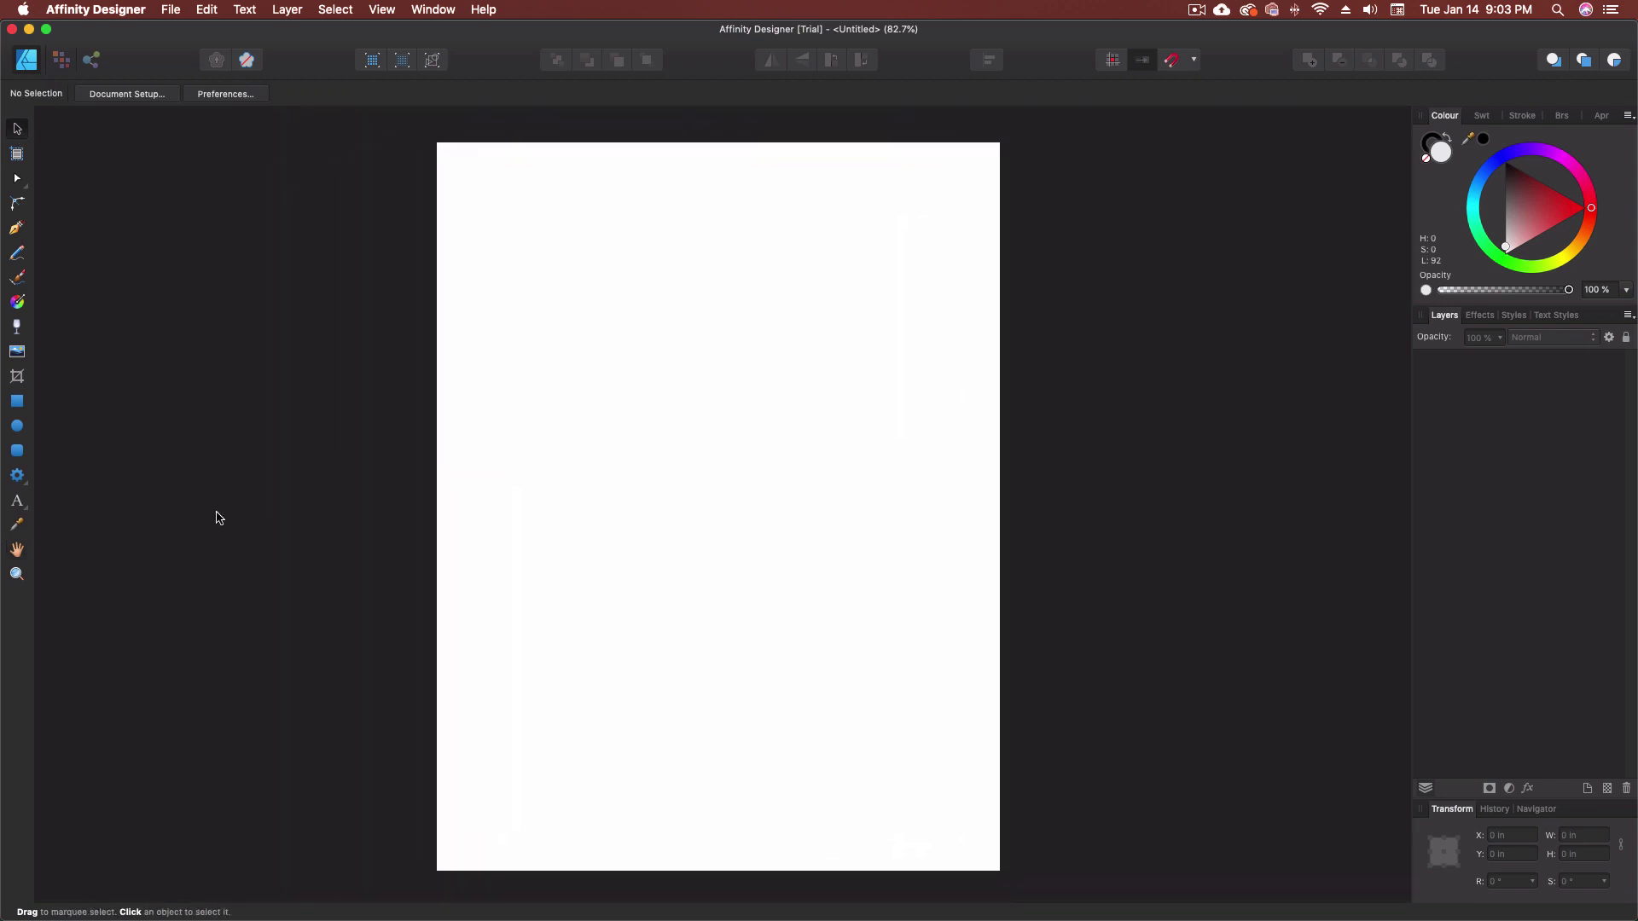
click(17, 574)
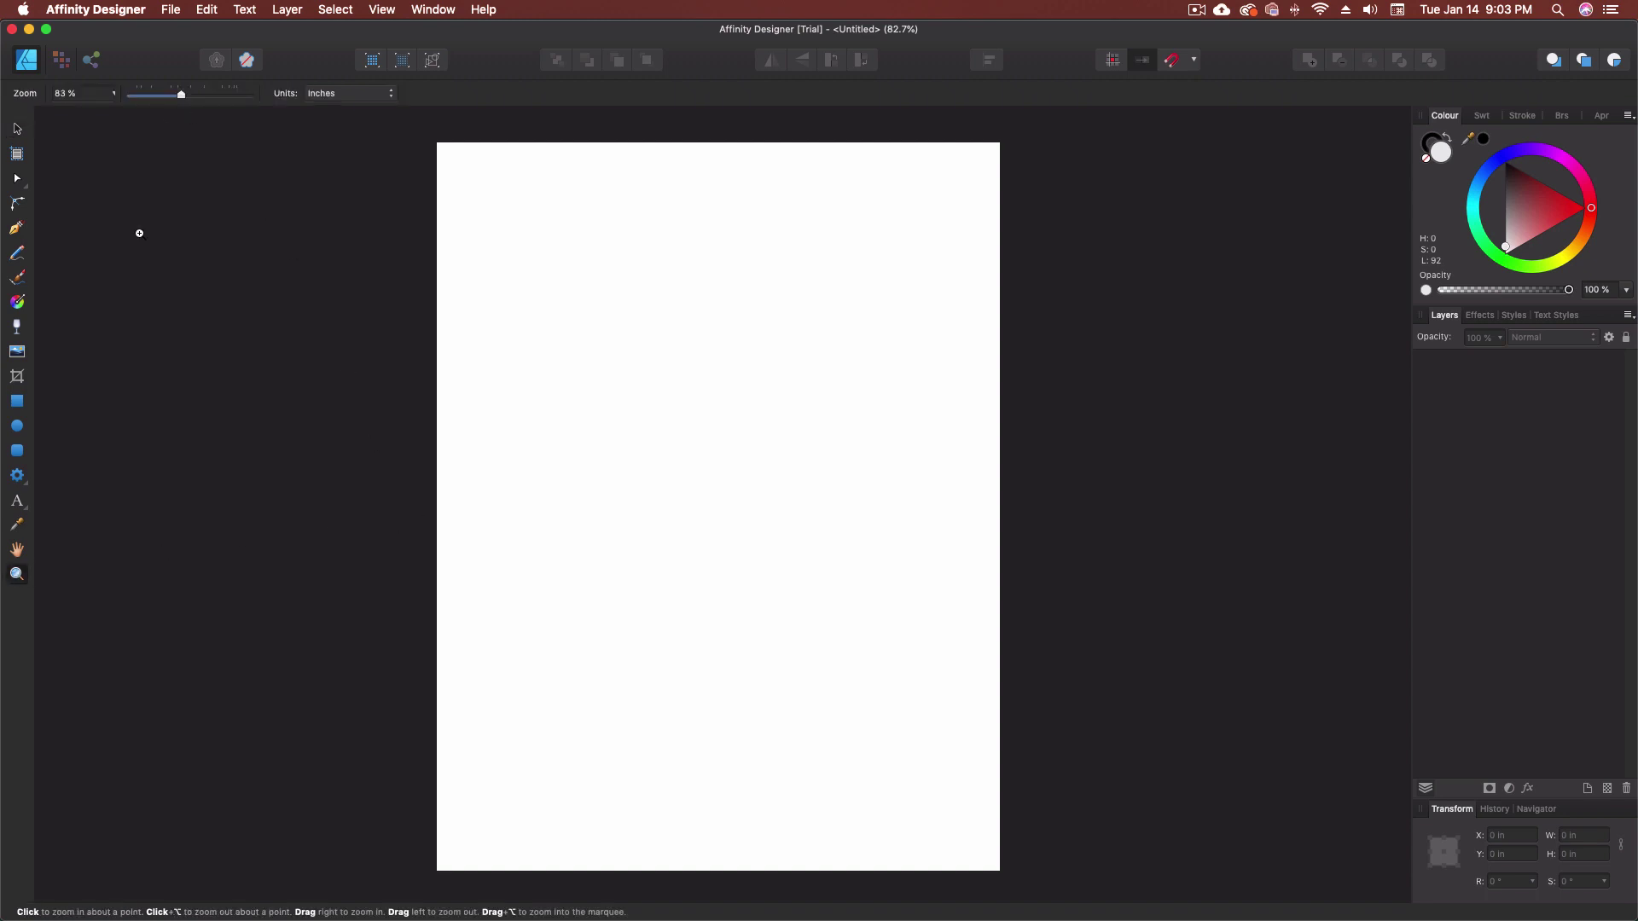
click(18, 130)
Check the Artboard Tool's size presets, leaving Document, then switch to the Node Tool.
click(17, 155)
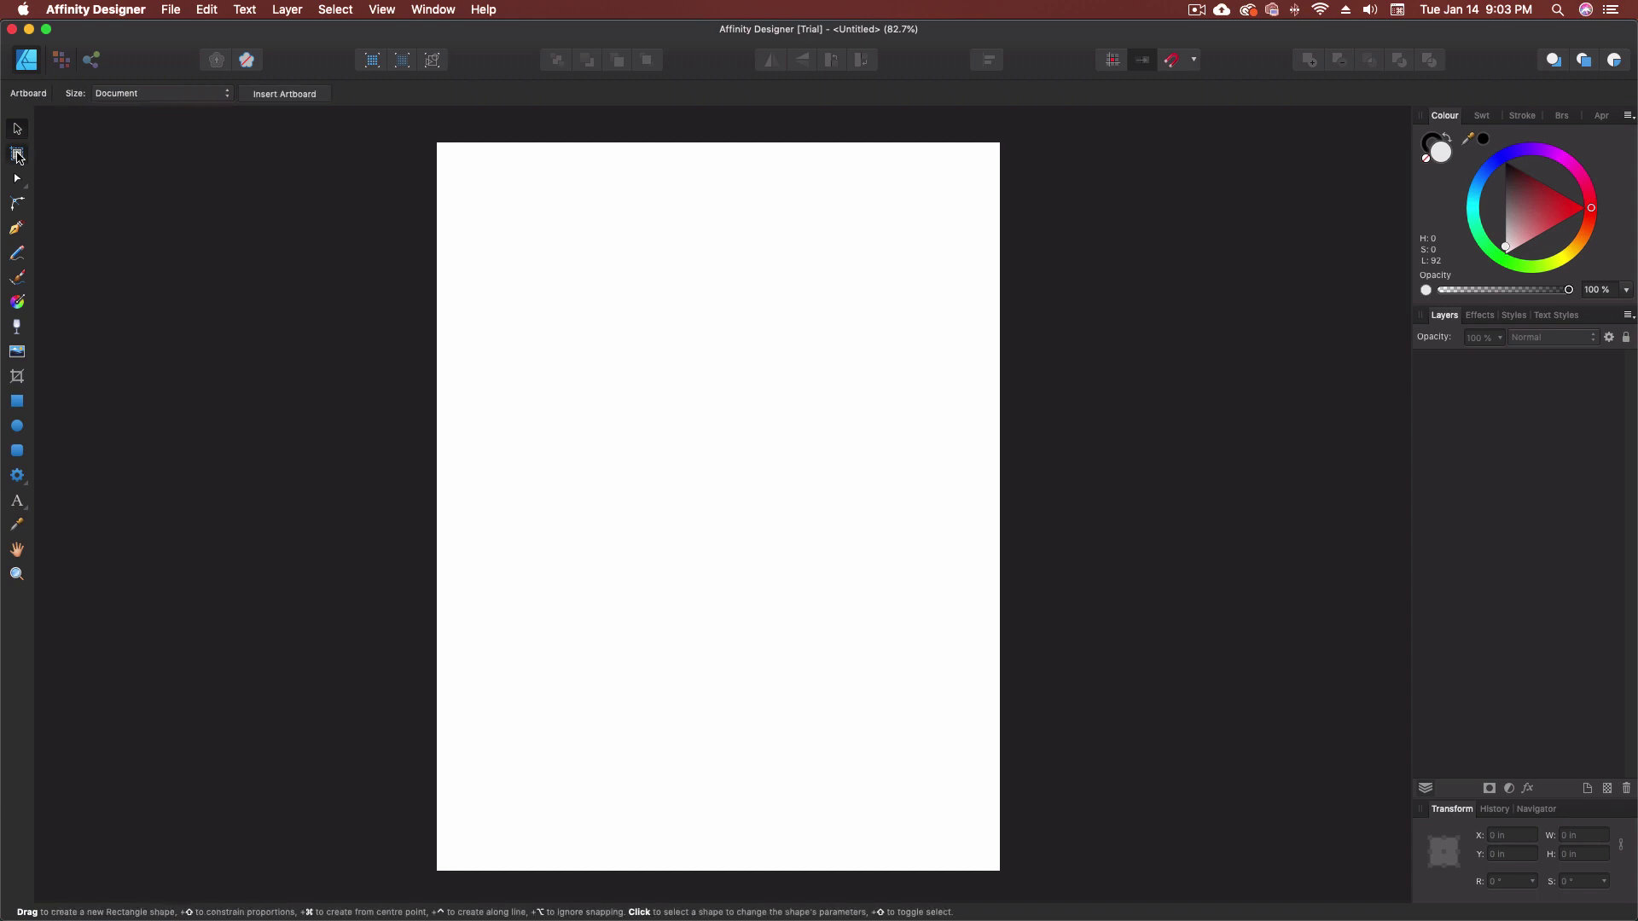
click(223, 95)
click(293, 97)
click(19, 181)
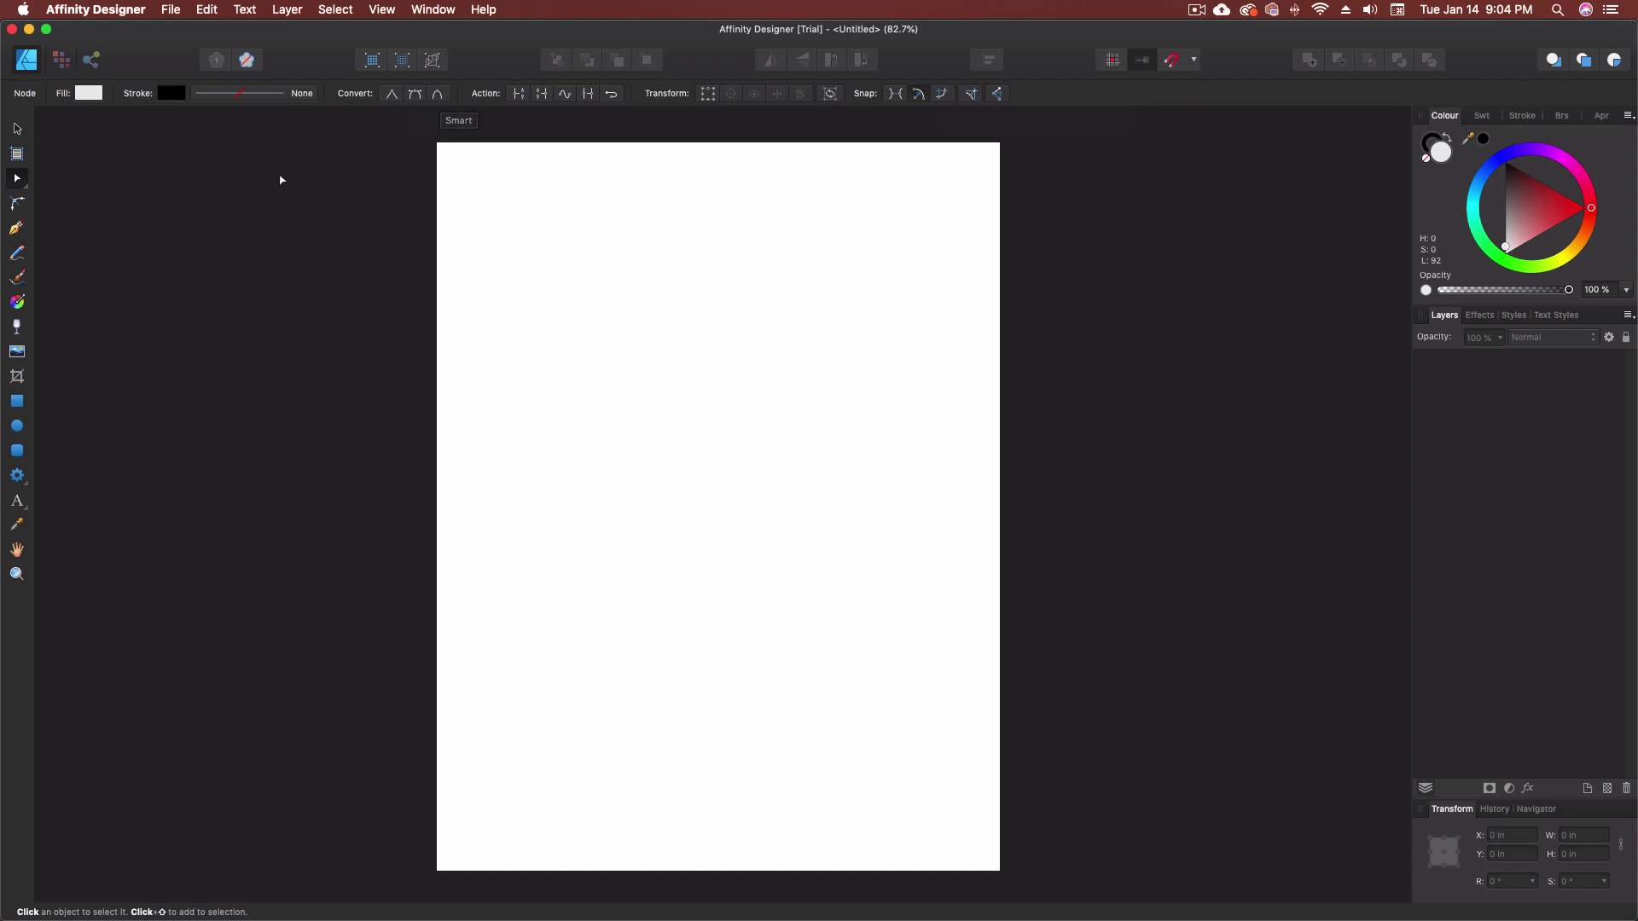
Preview the Corner Tool options, return to the Move Tool, and switch to Outline view.
click(24, 207)
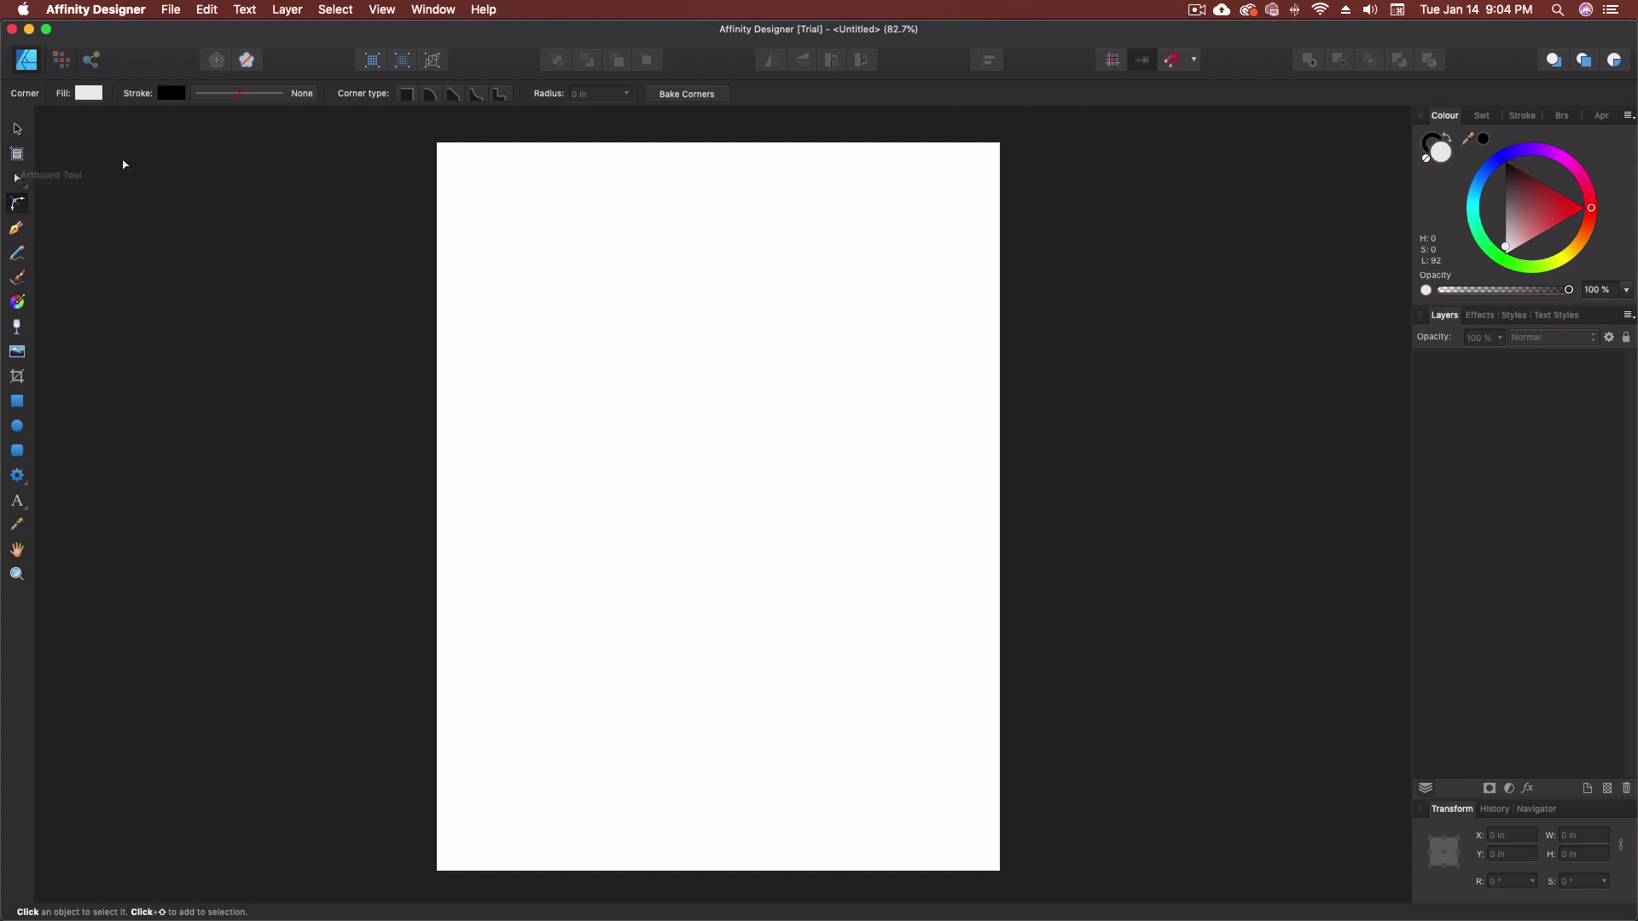
click(19, 131)
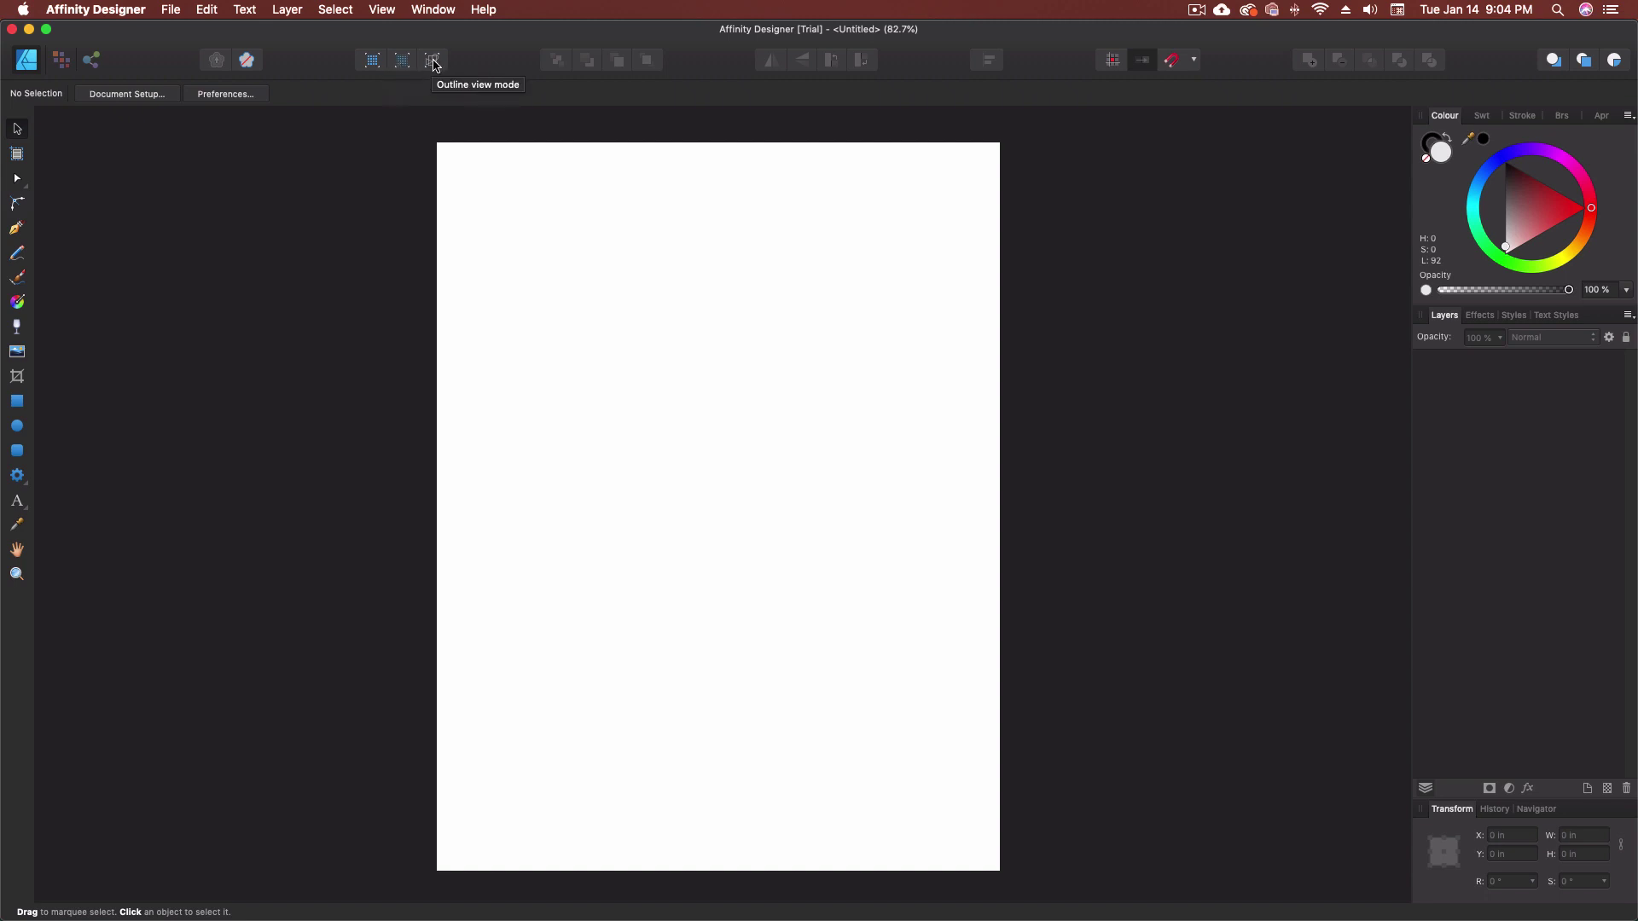
click(434, 61)
click(373, 61)
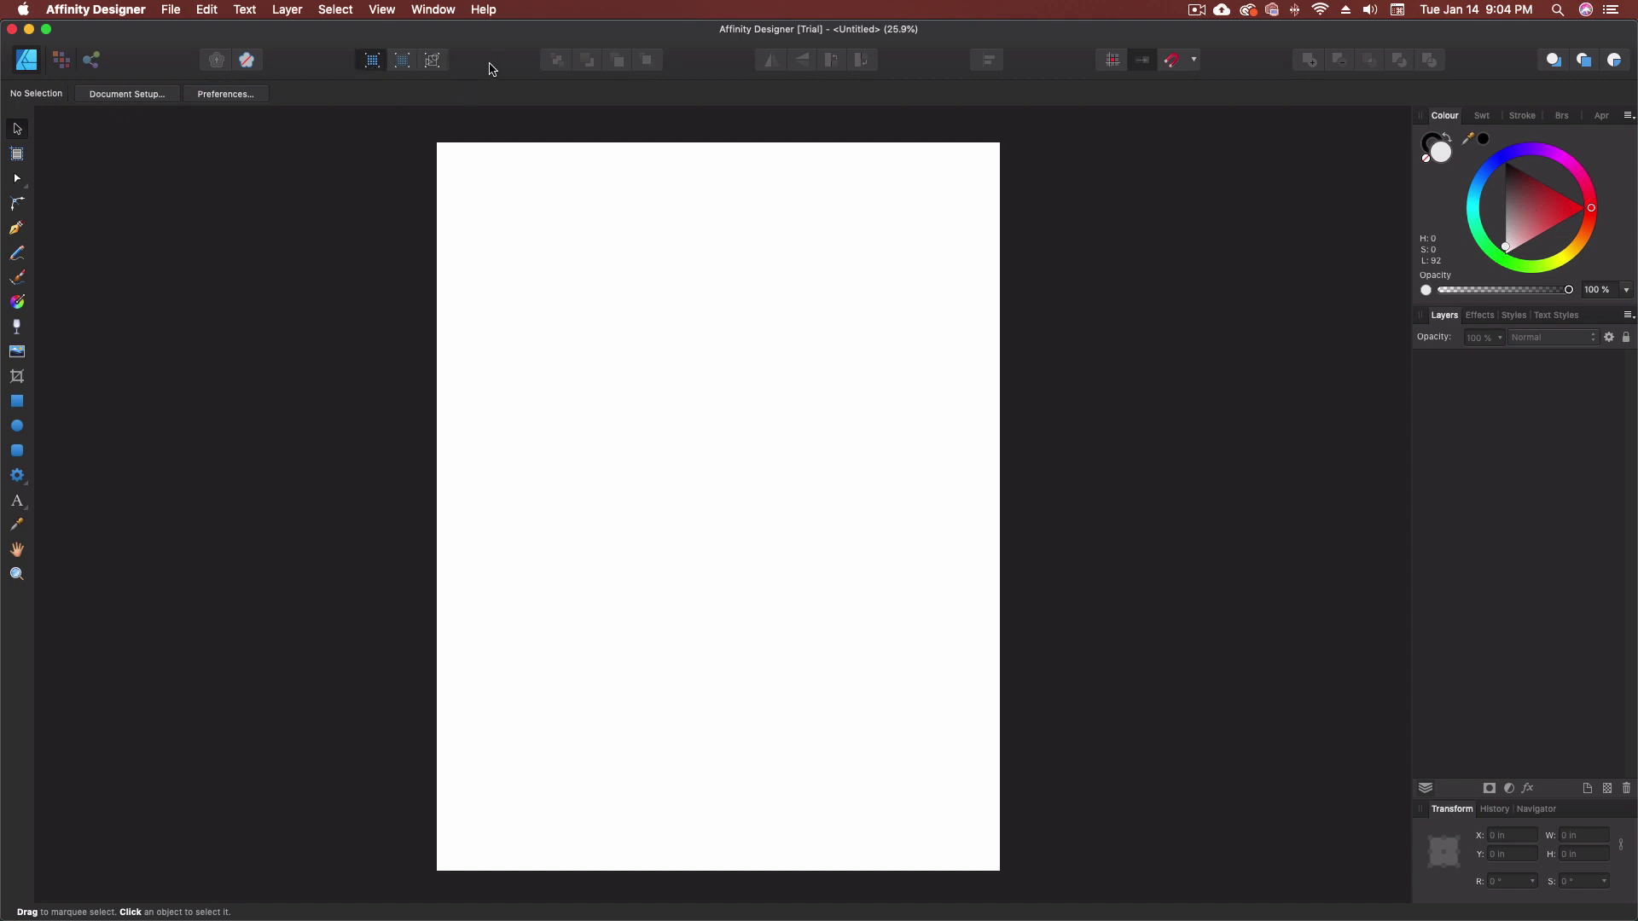
click(17, 401)
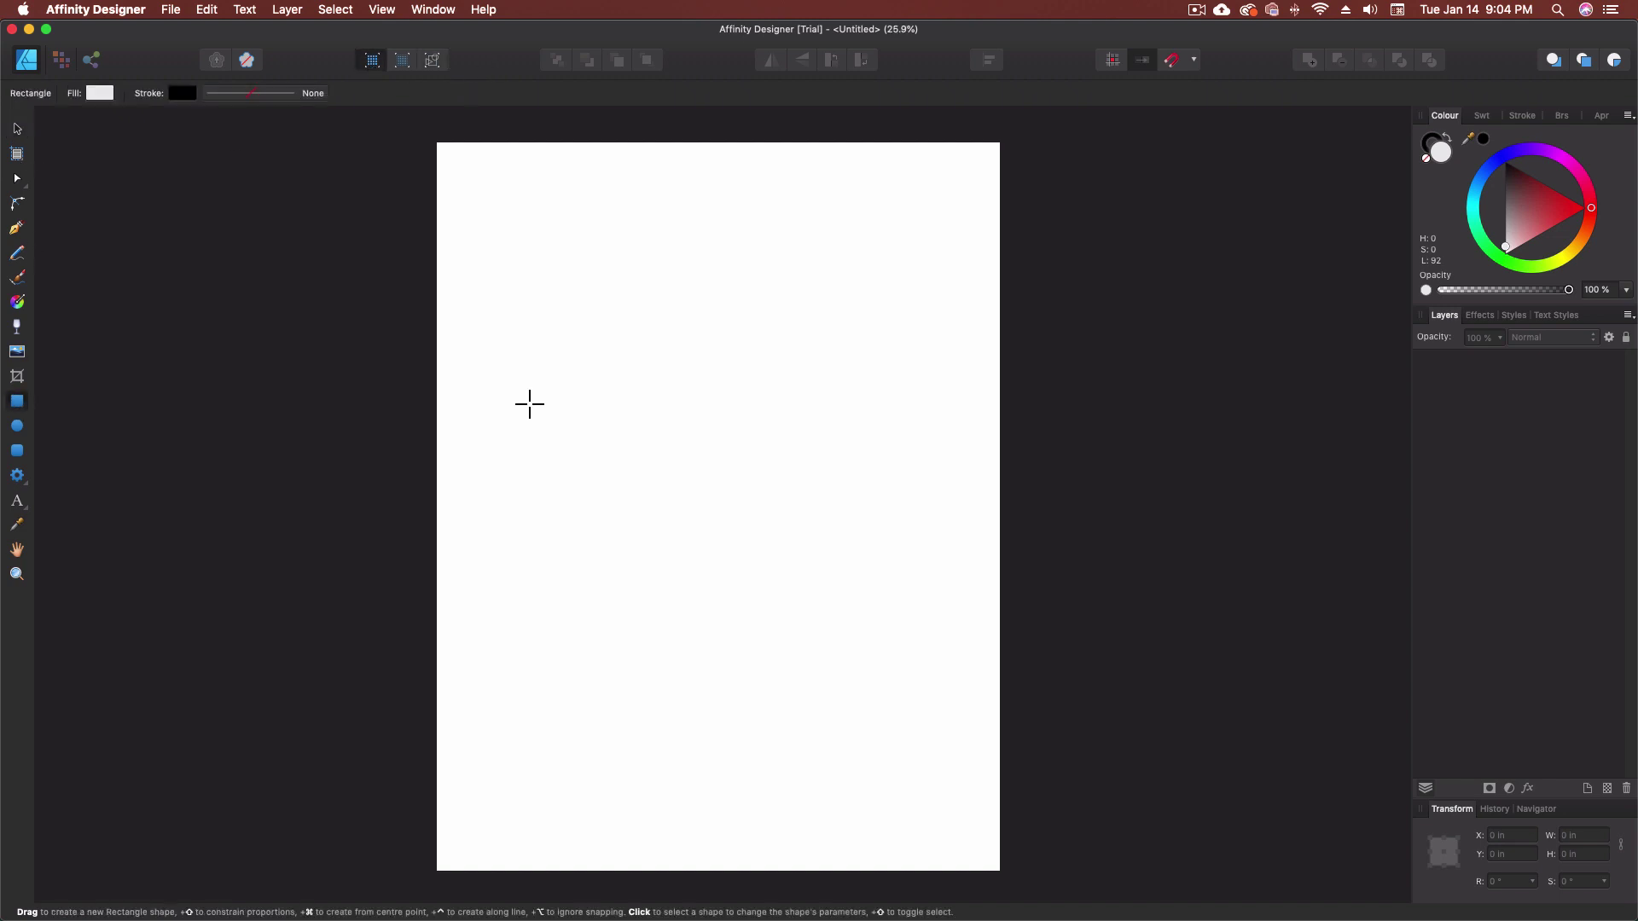
drag(547, 252, 753, 487)
click(433, 60)
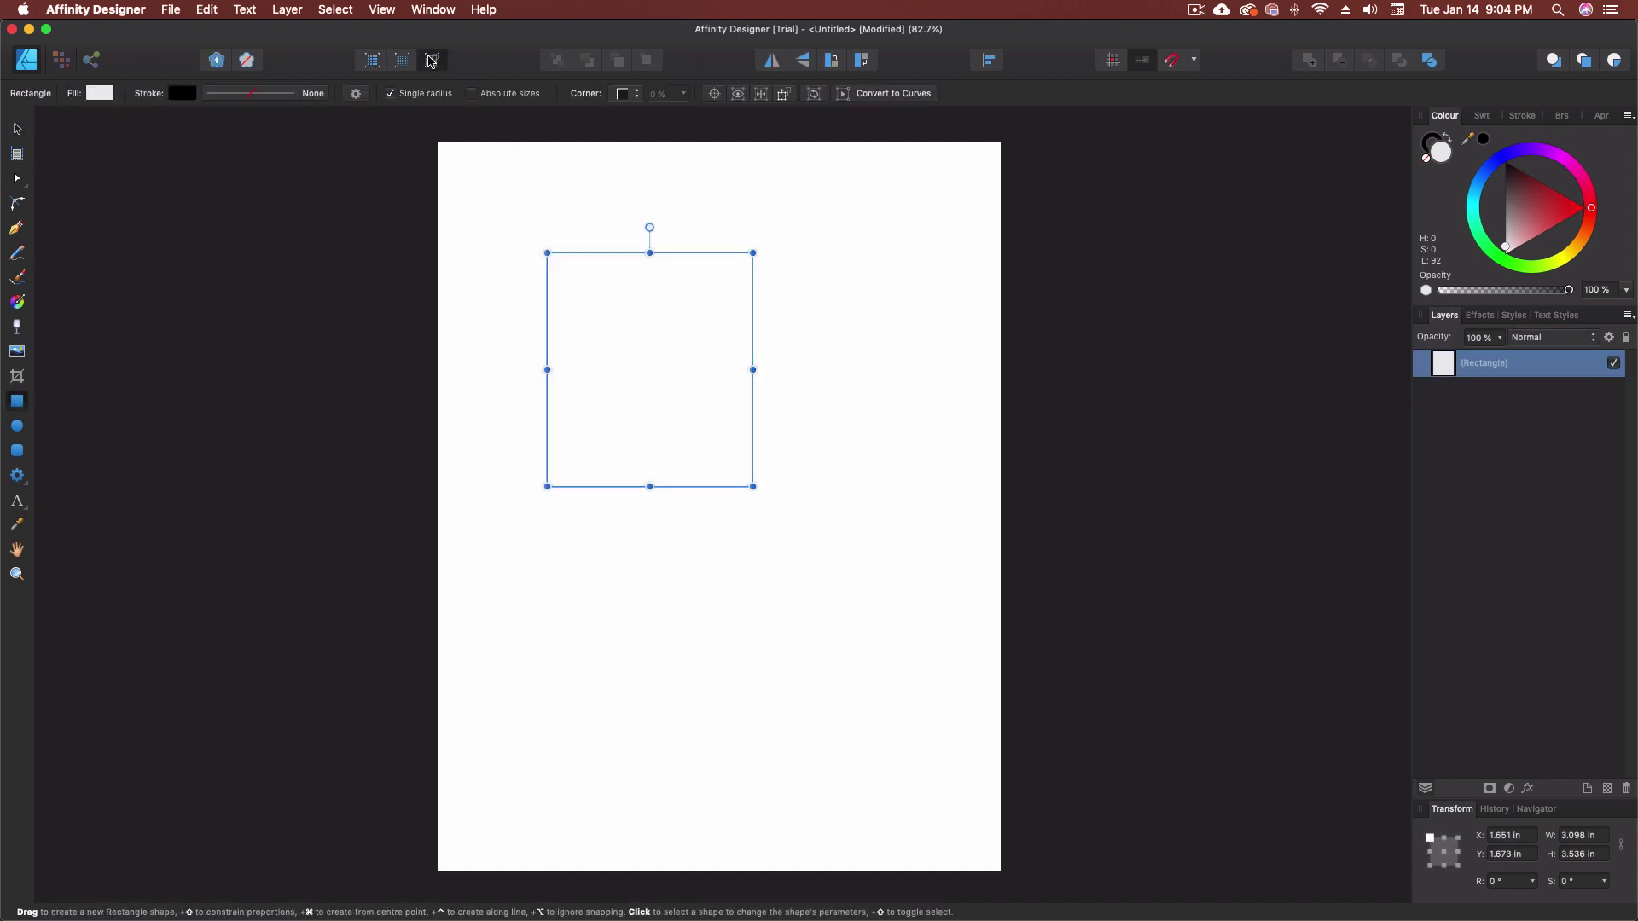
click(402, 59)
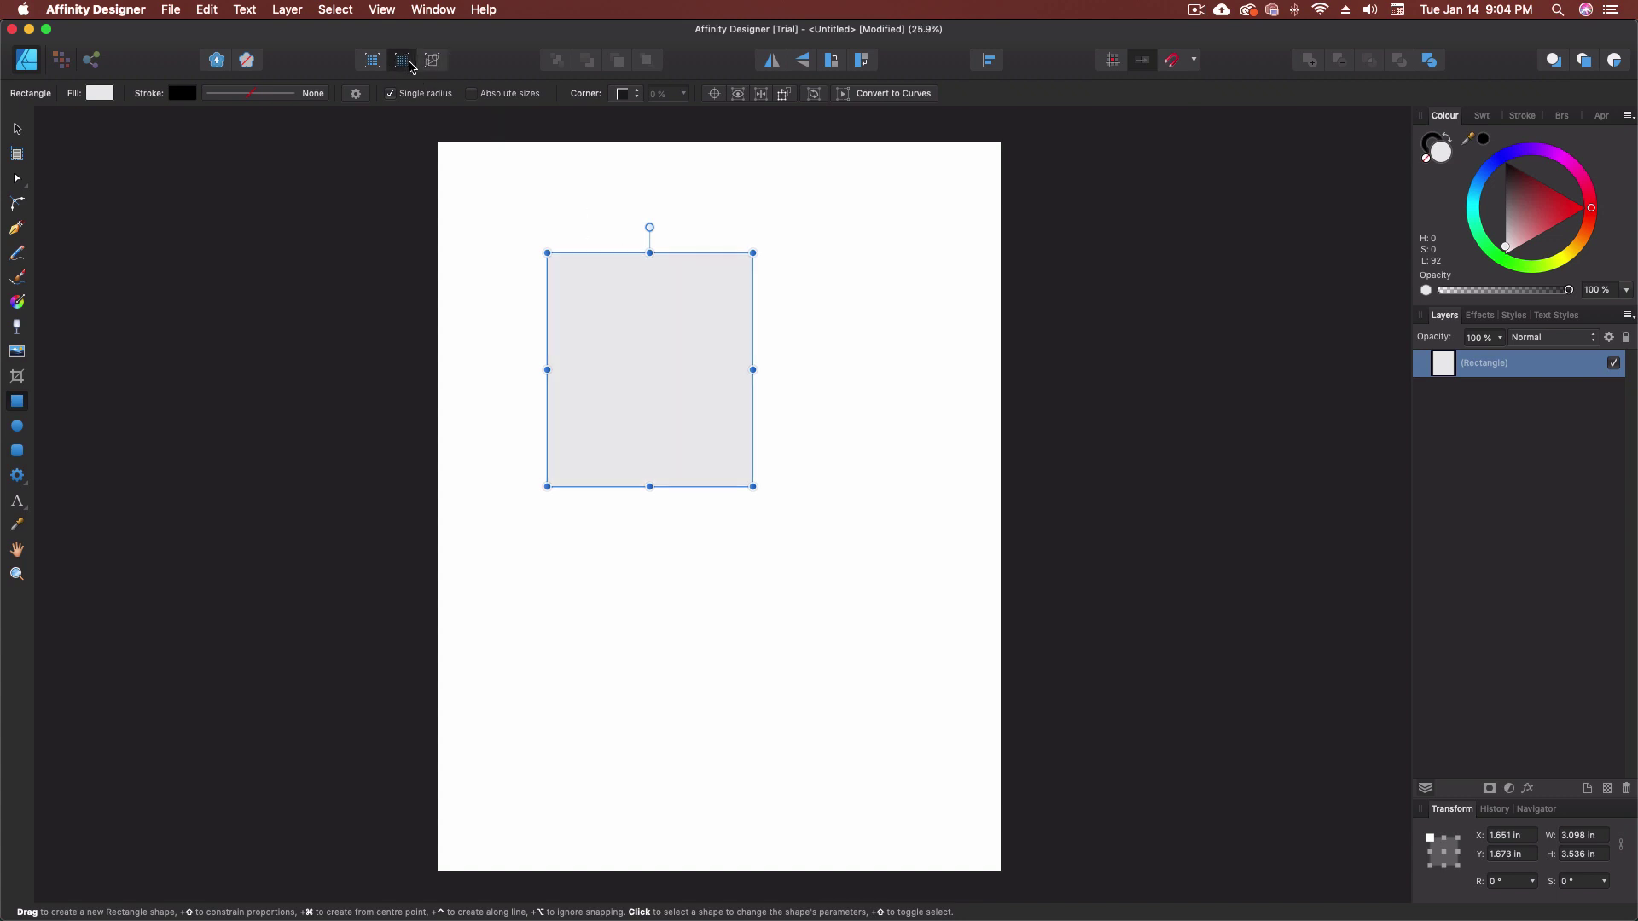
click(372, 60)
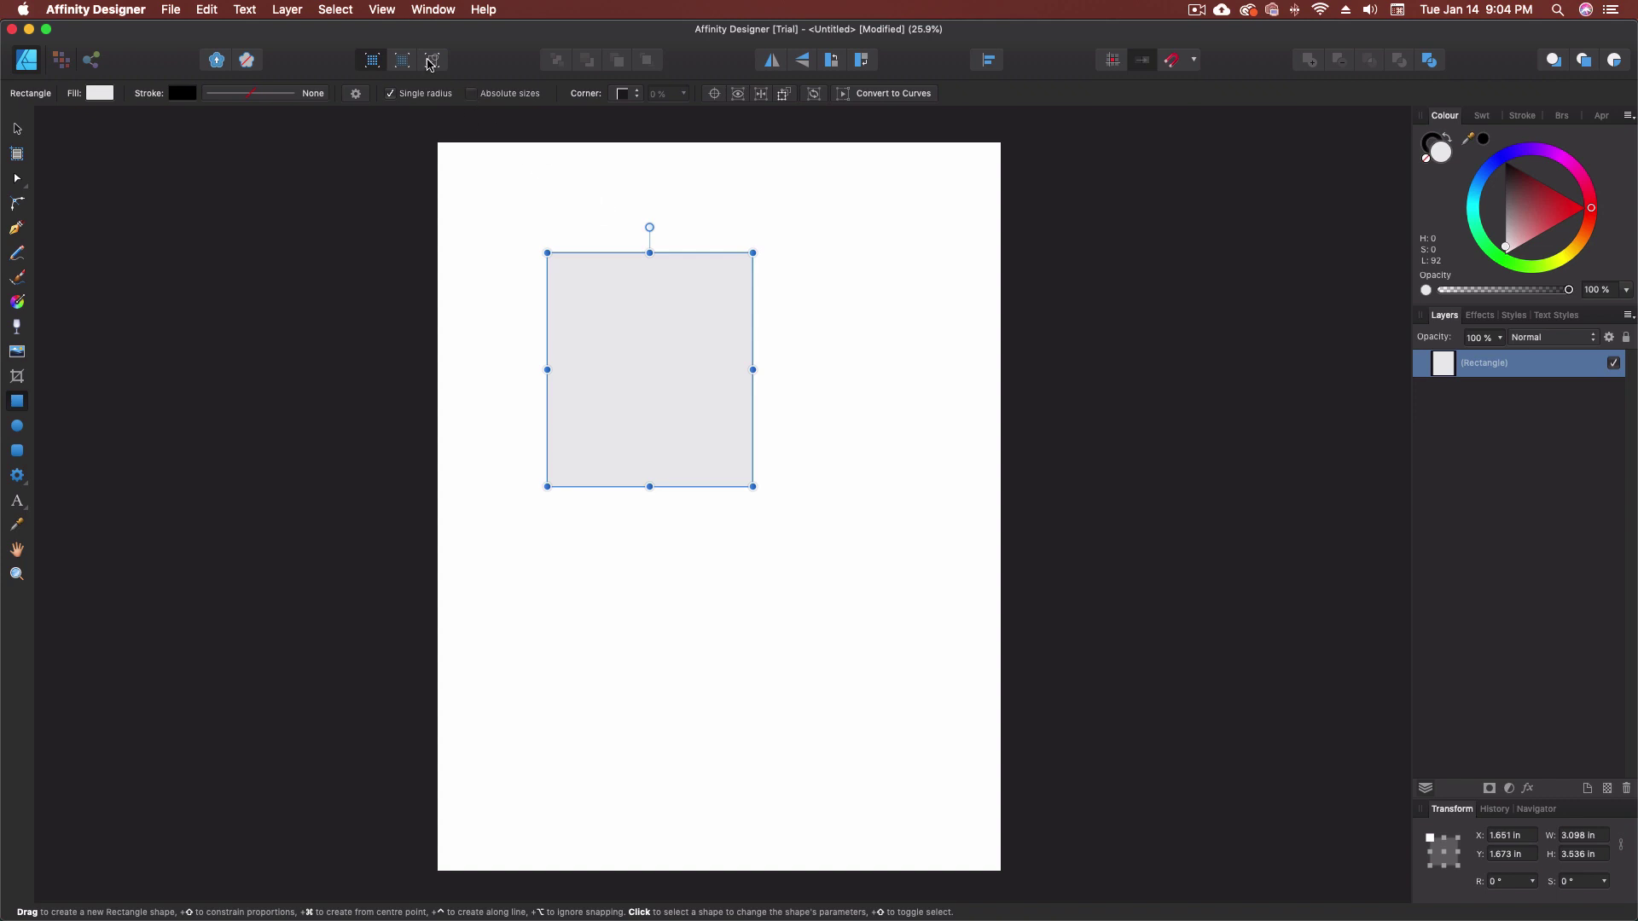
drag(793, 266, 712, 364)
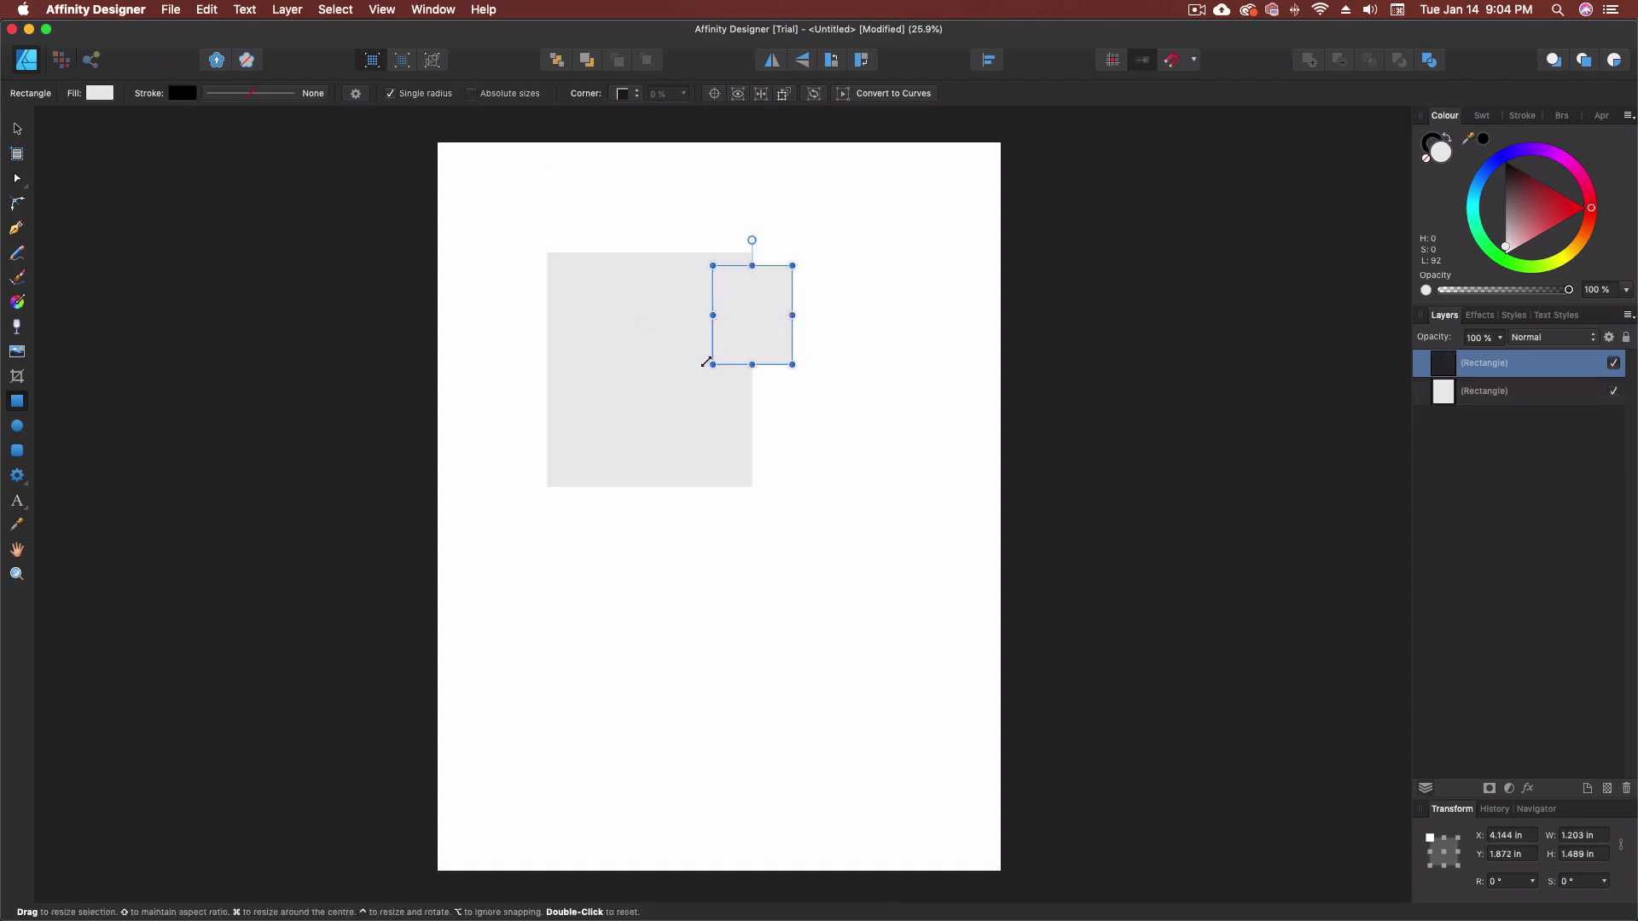
click(433, 60)
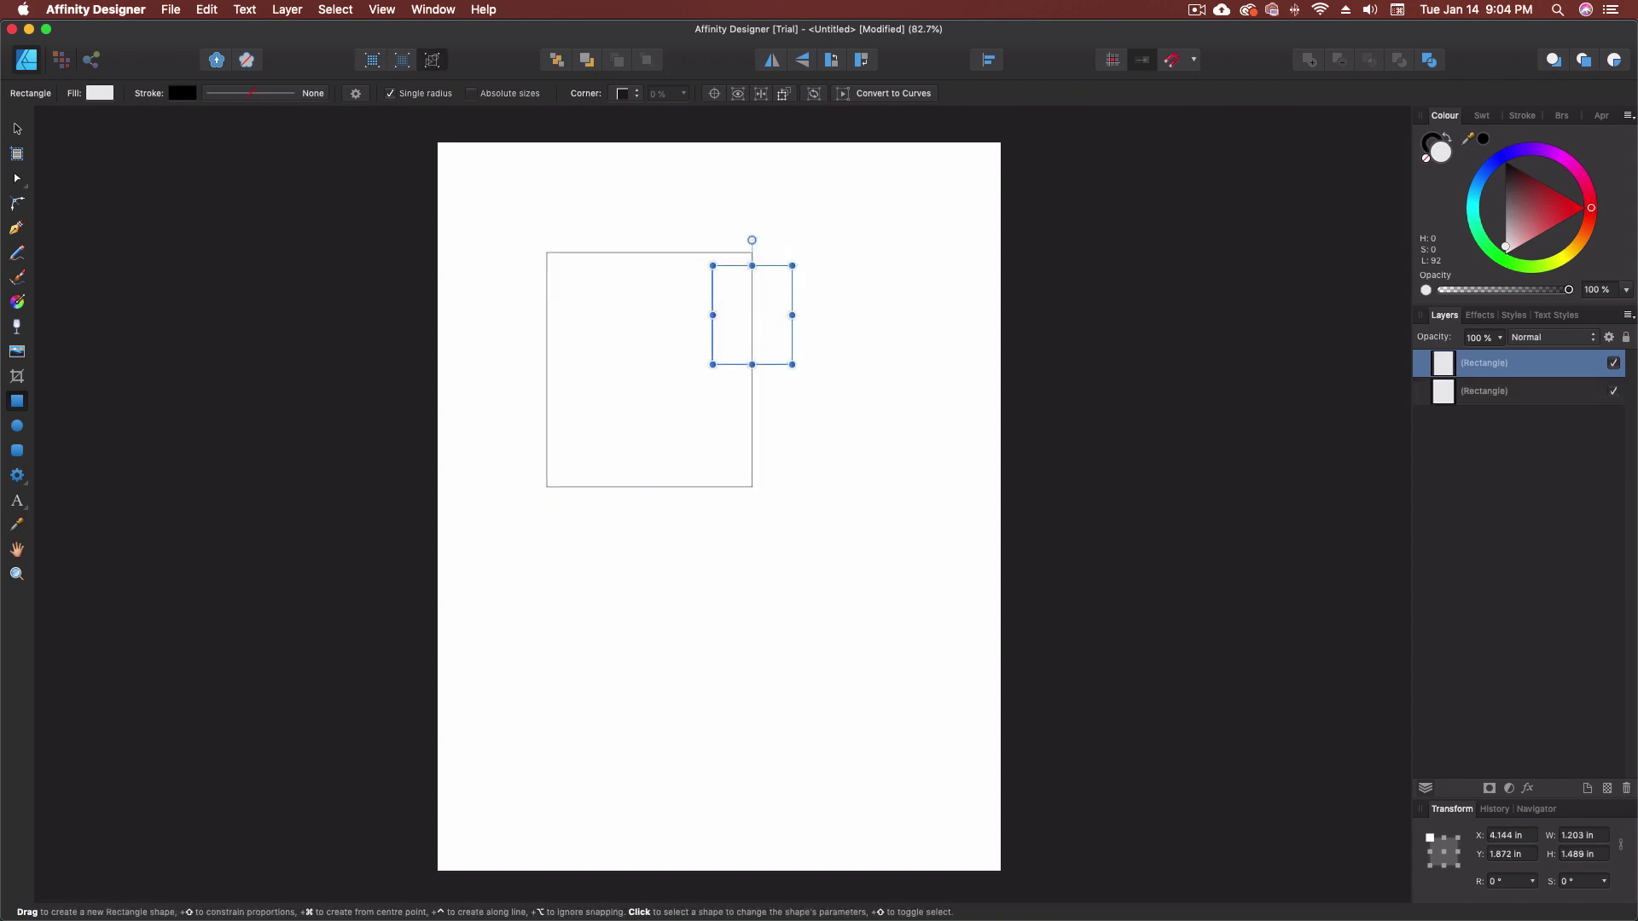
click(15, 130)
click(569, 387)
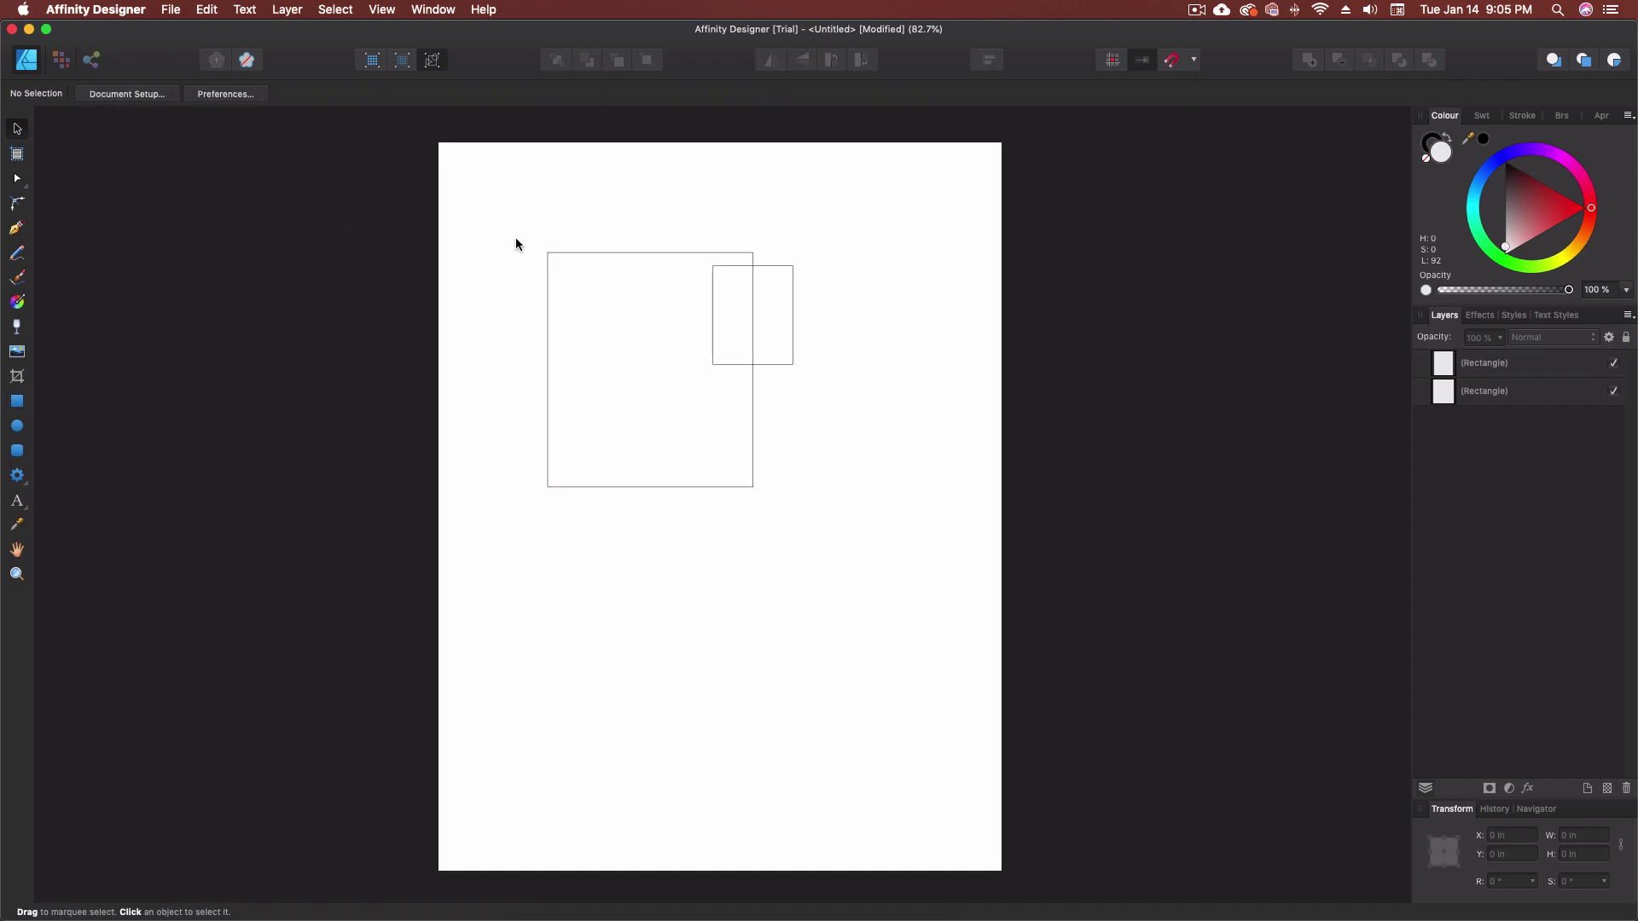
key(super+a)
key(Delete)
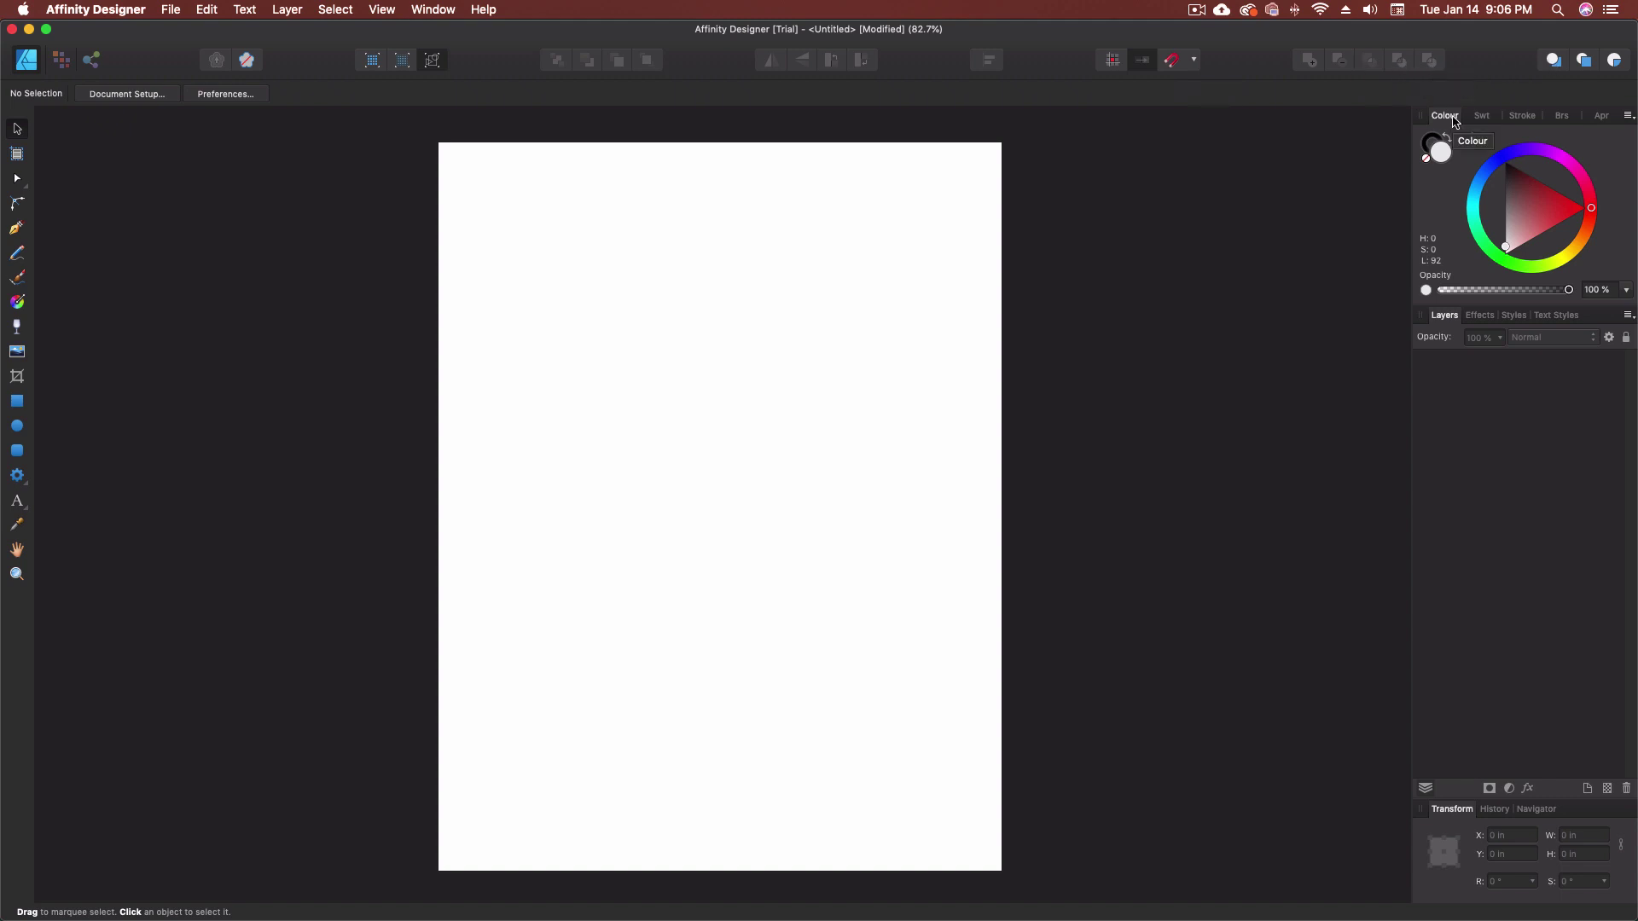
Look through the Swatches, Stroke, Brushes and Appearance panels.
click(1480, 117)
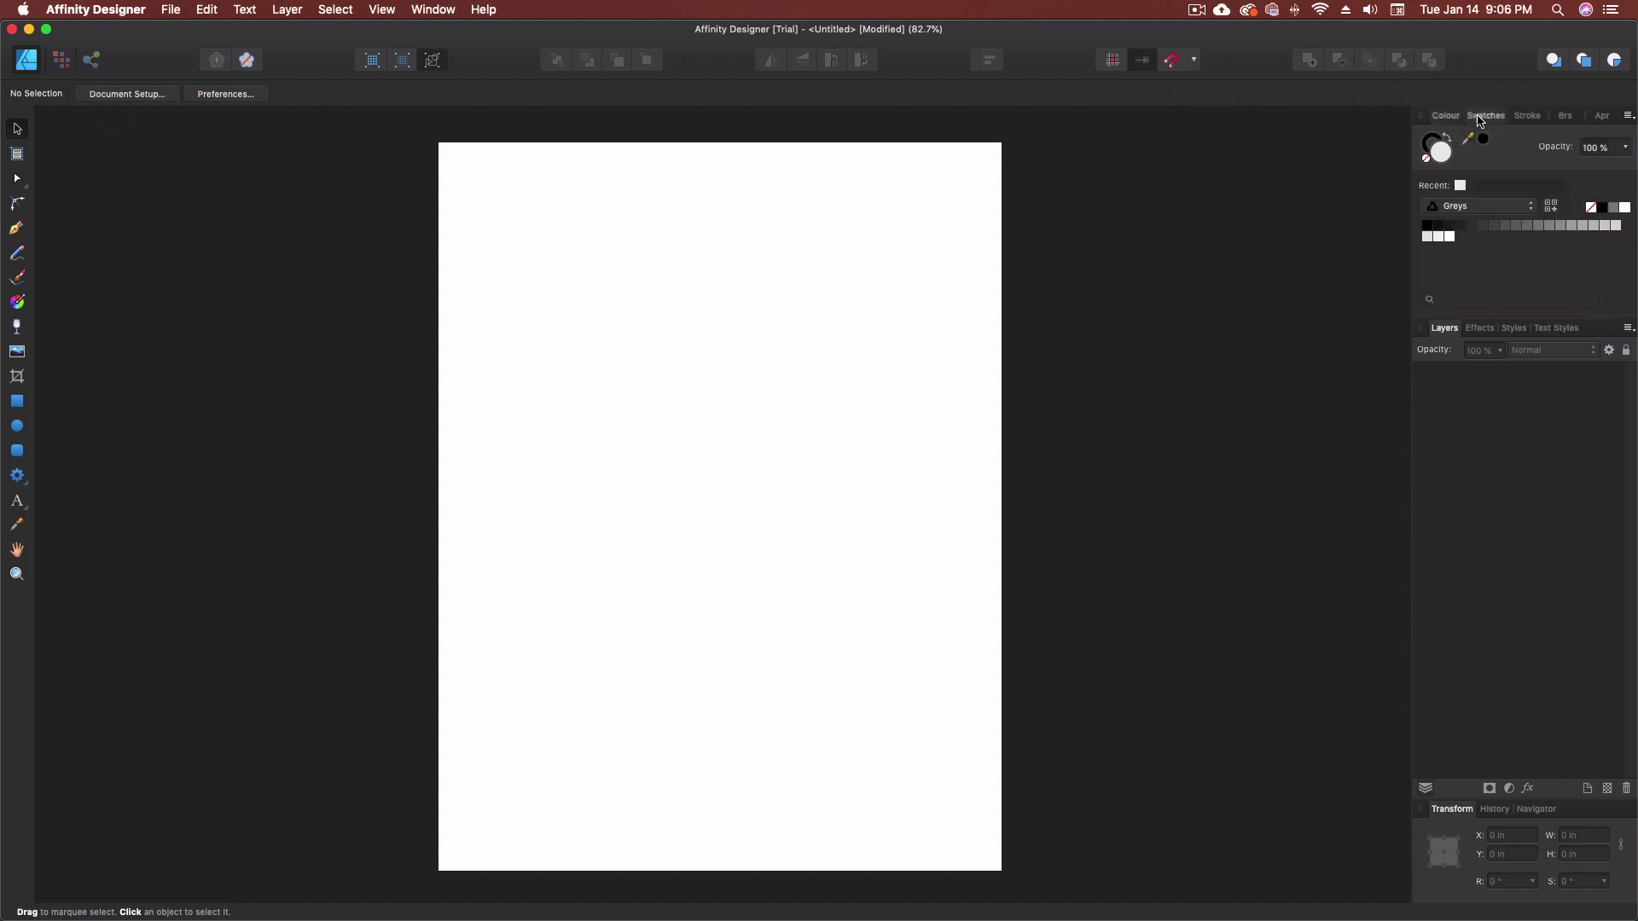
click(1523, 118)
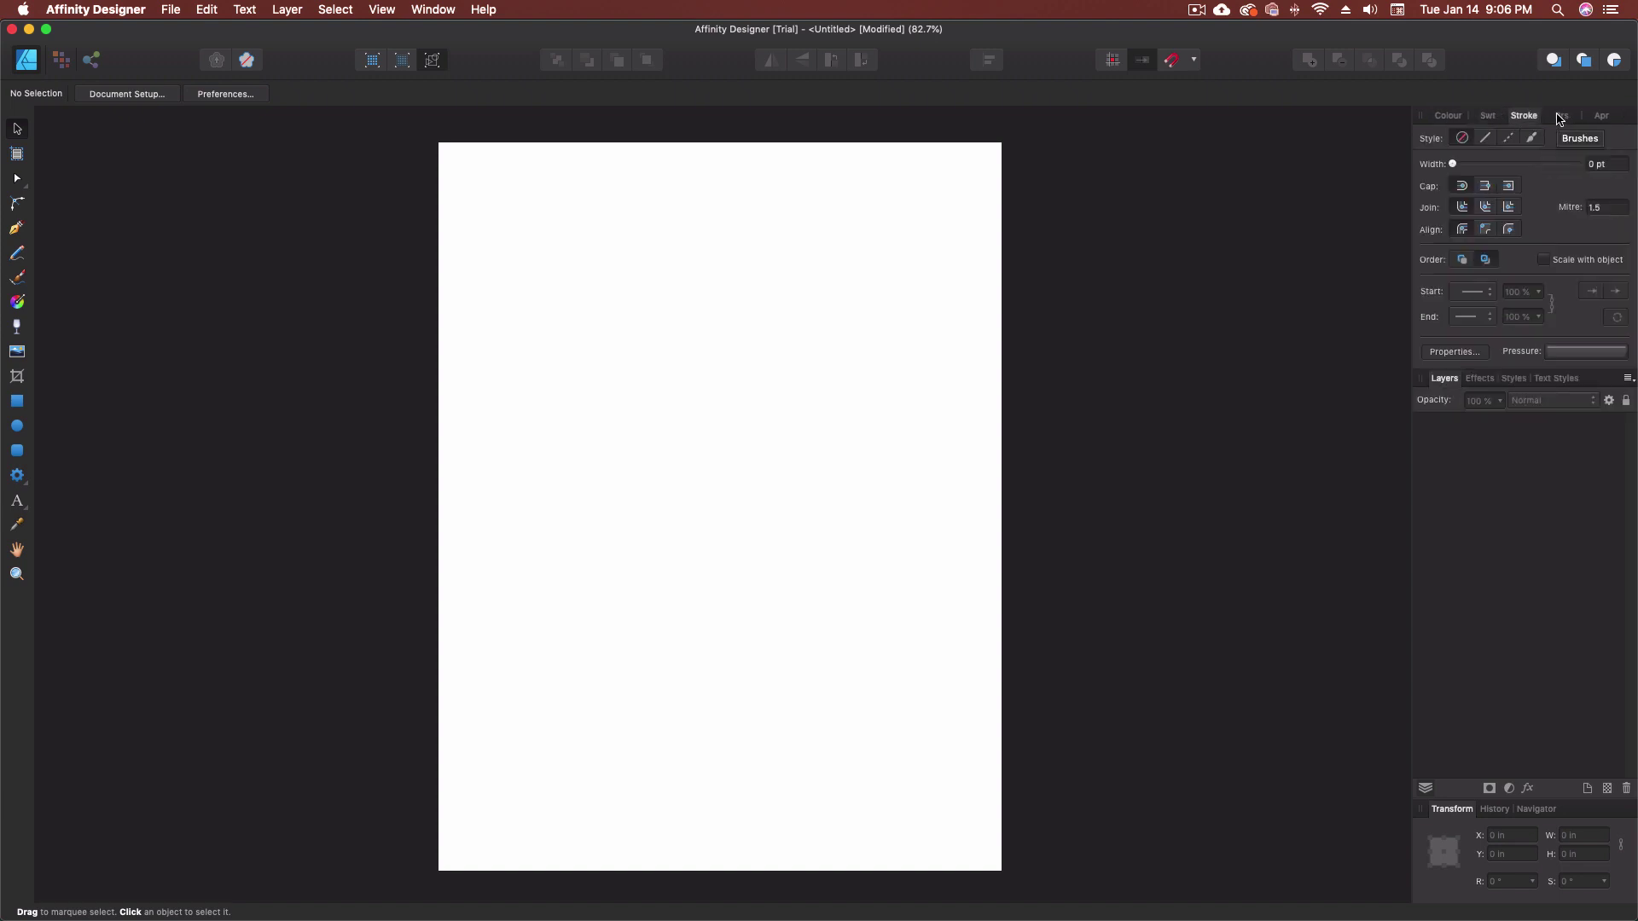
click(1561, 116)
click(1601, 116)
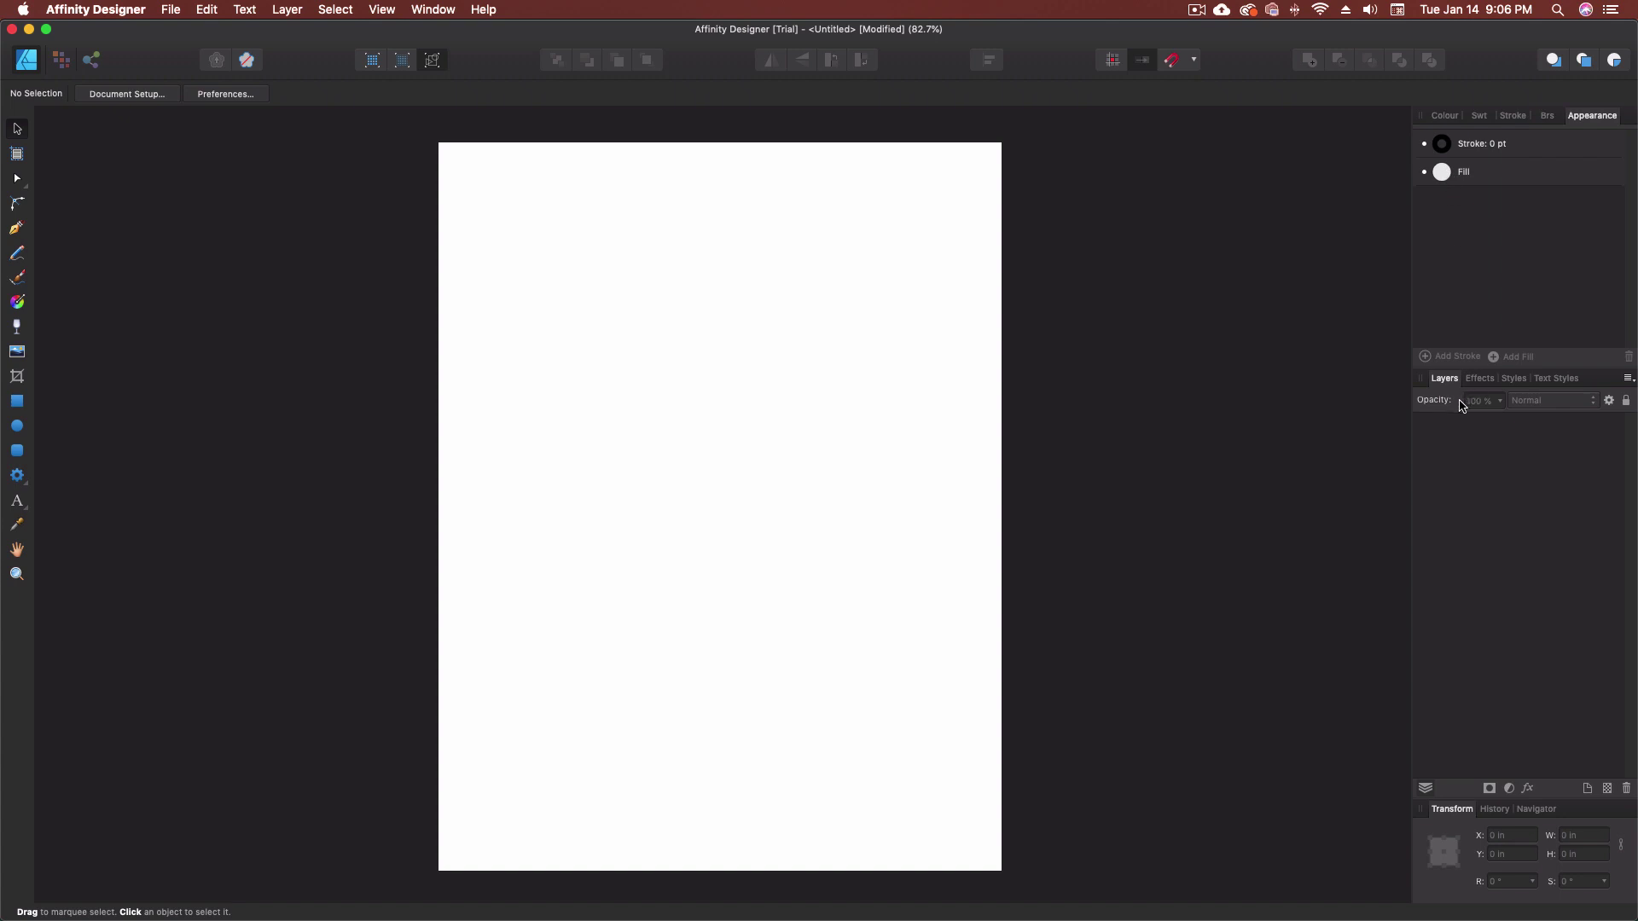
Browse the Effects, Text Styles and Styles panels, ending on the Default styles library.
click(1479, 380)
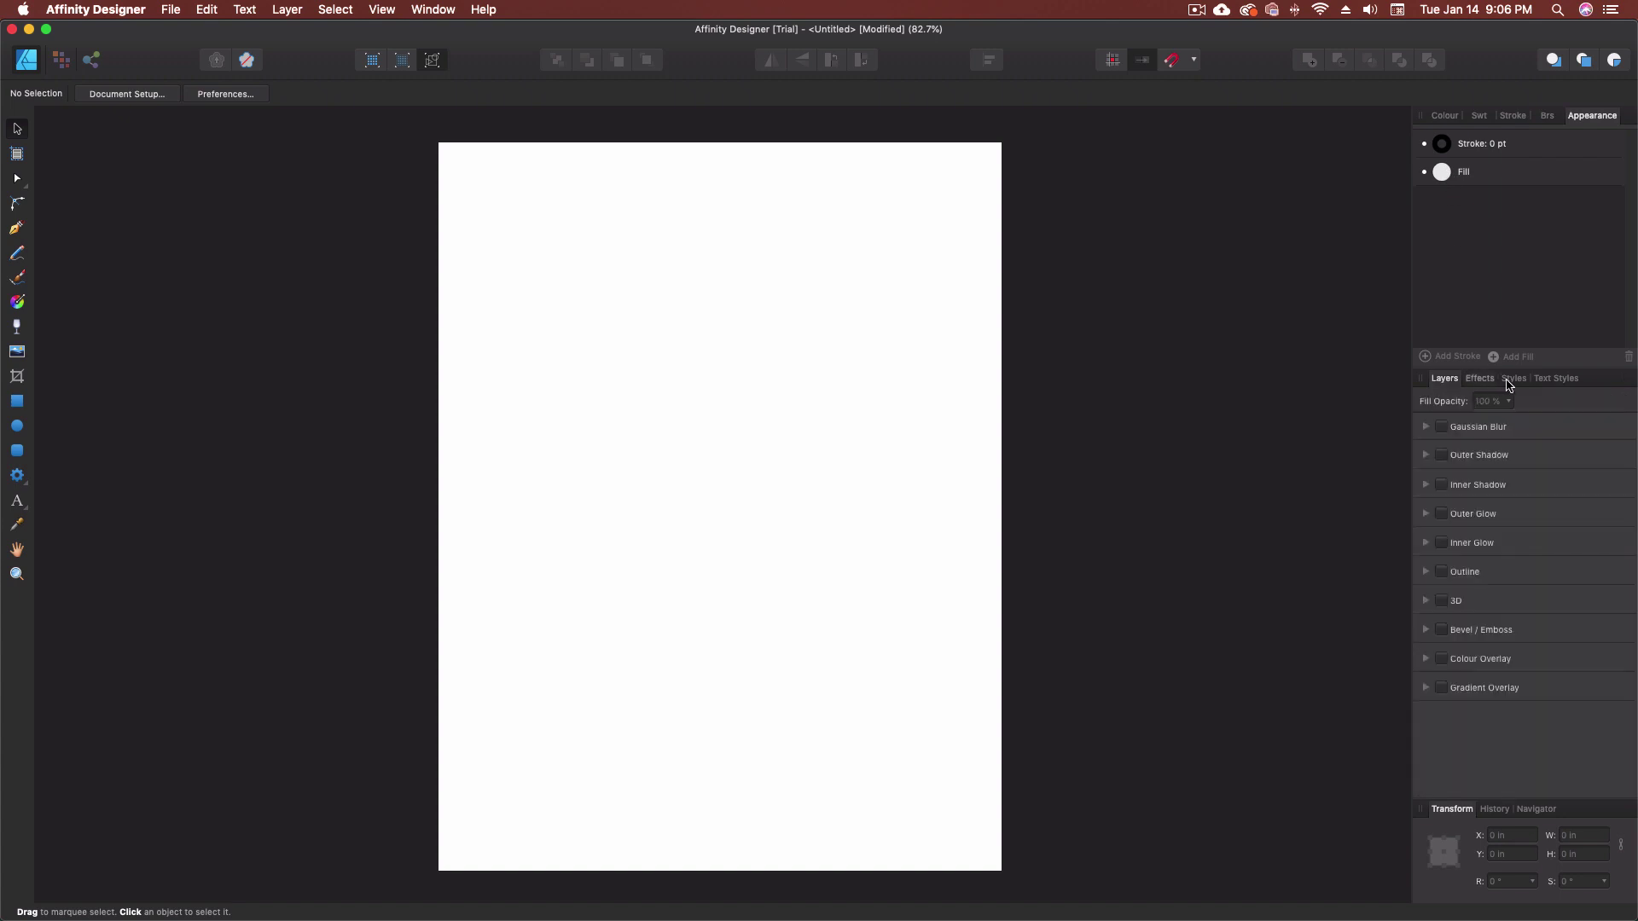
click(1515, 379)
click(1550, 380)
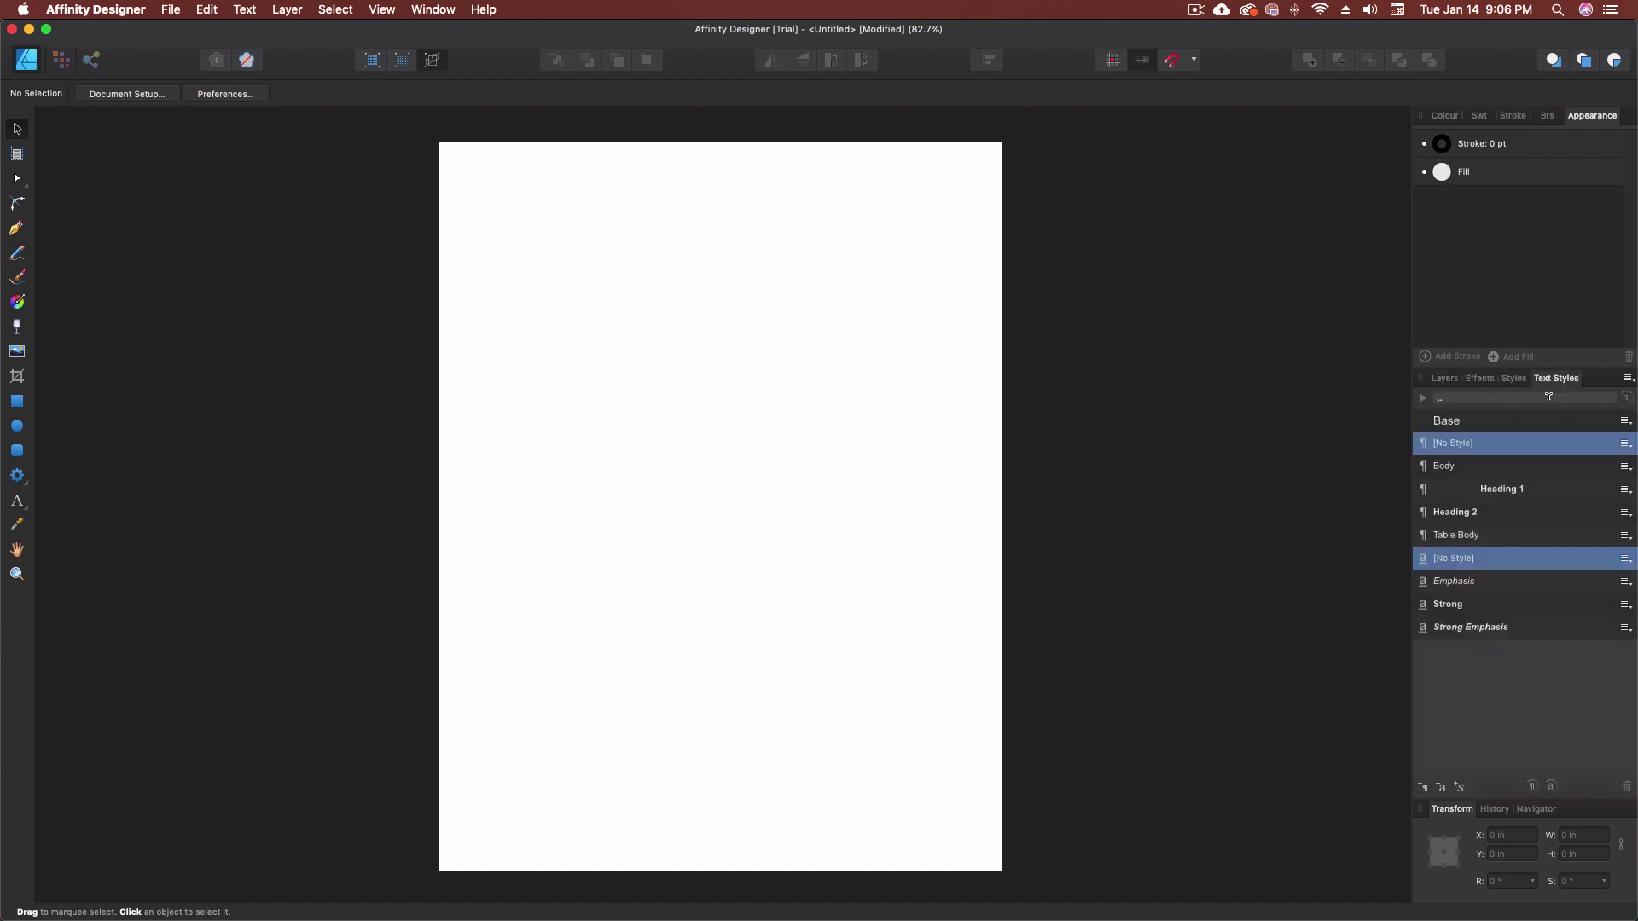
click(1478, 382)
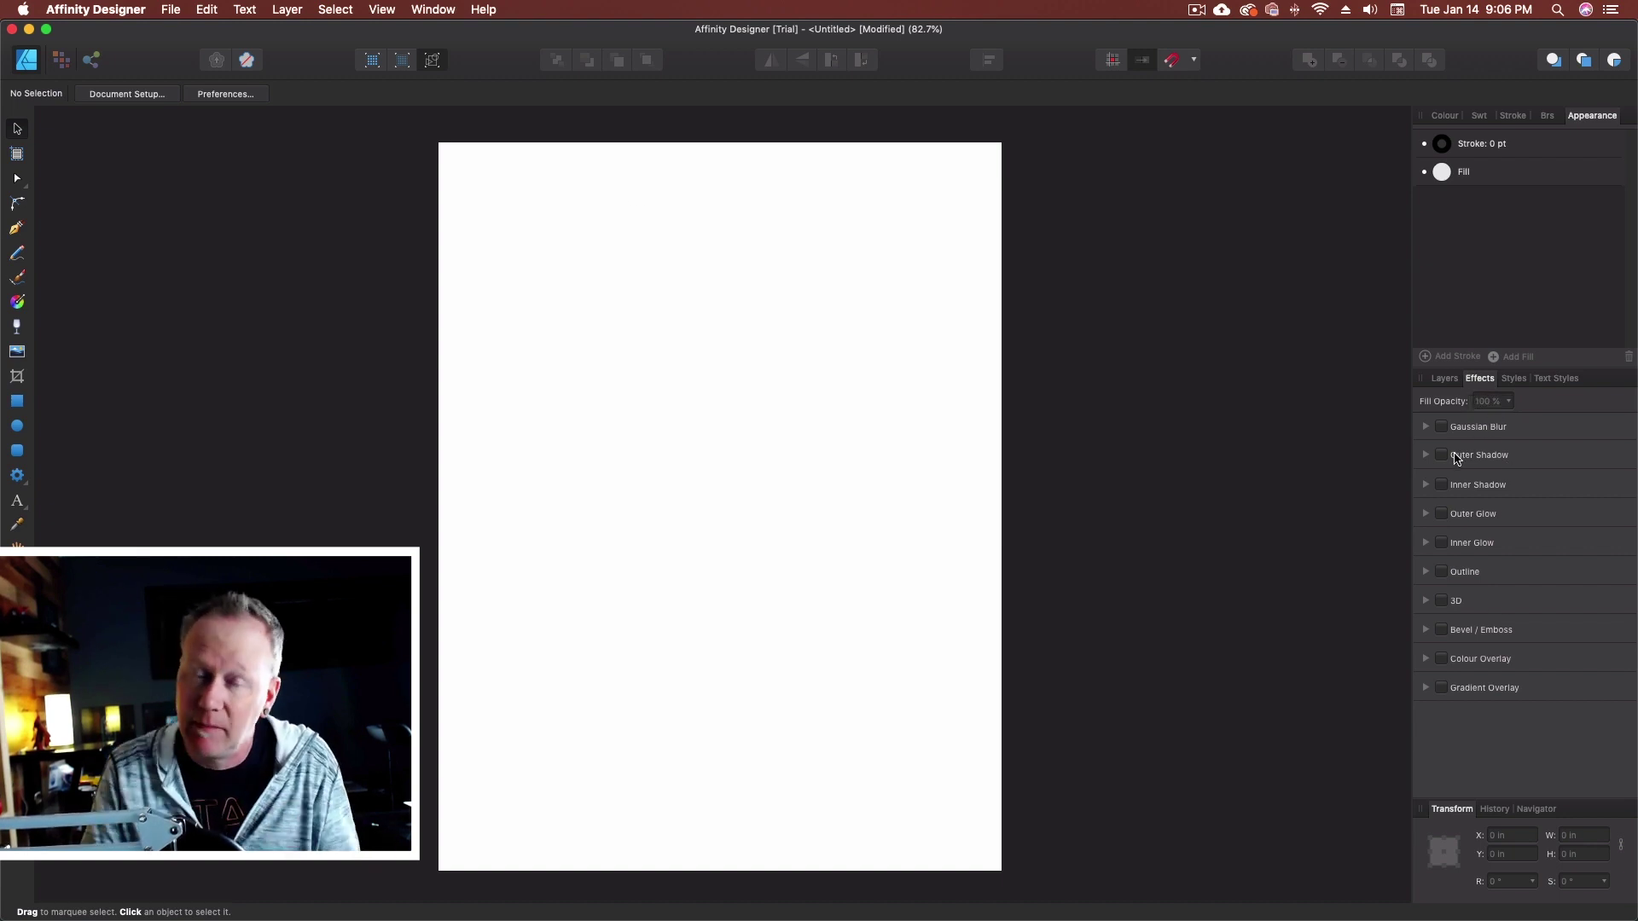
click(1513, 378)
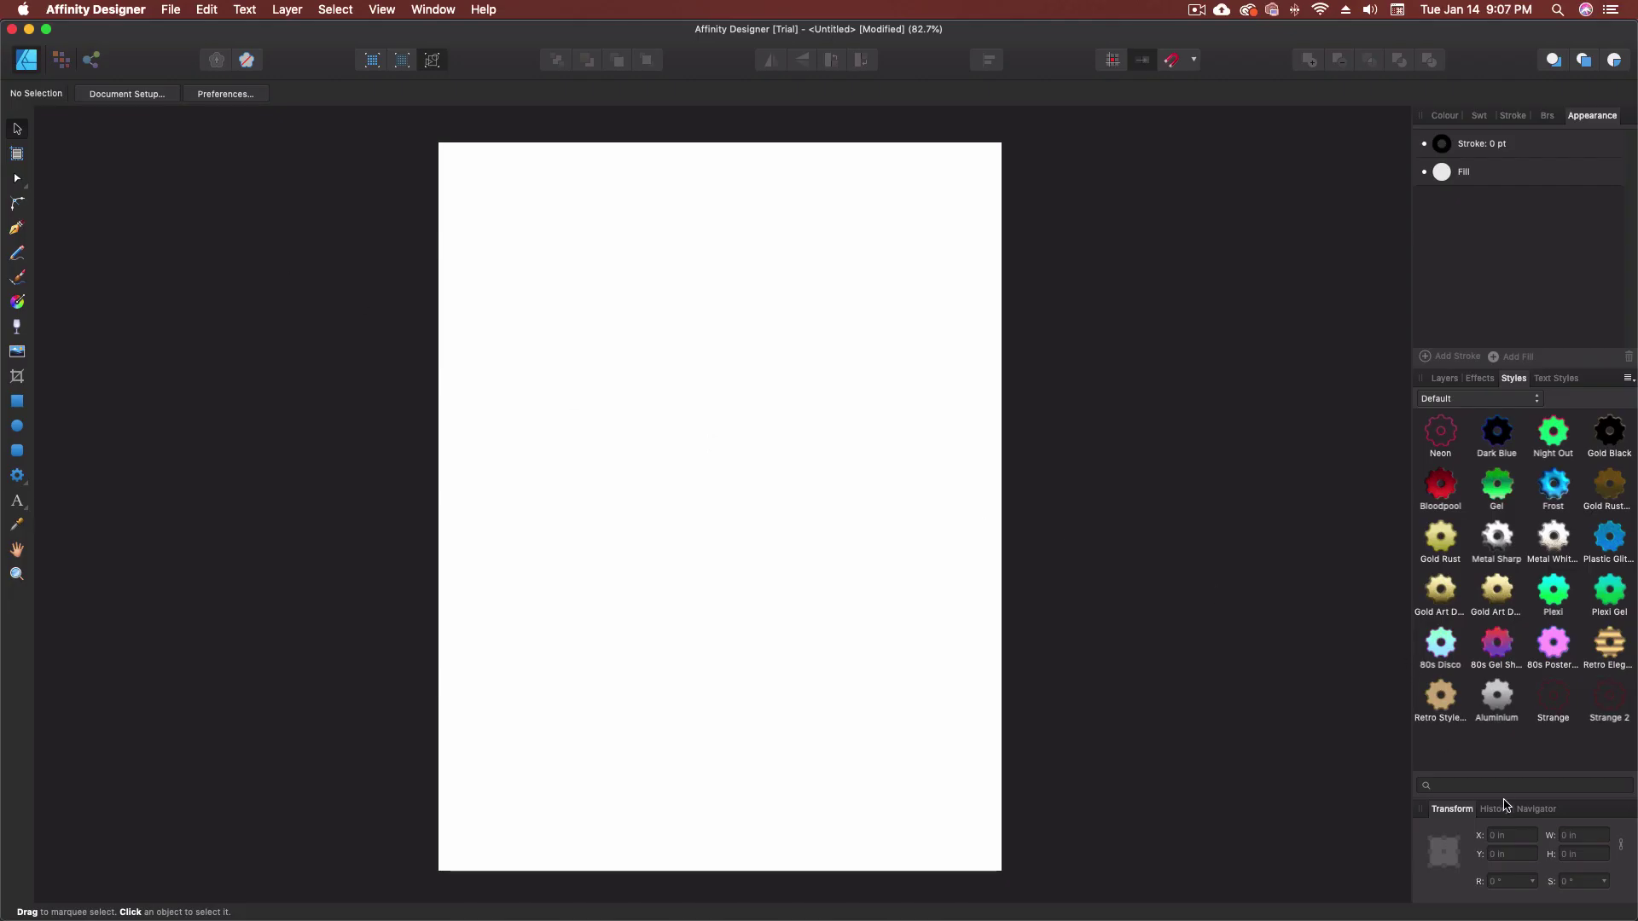
Switch from History to the Navigator panel and drag its zoom slider down to 75%.
click(1491, 810)
click(1463, 770)
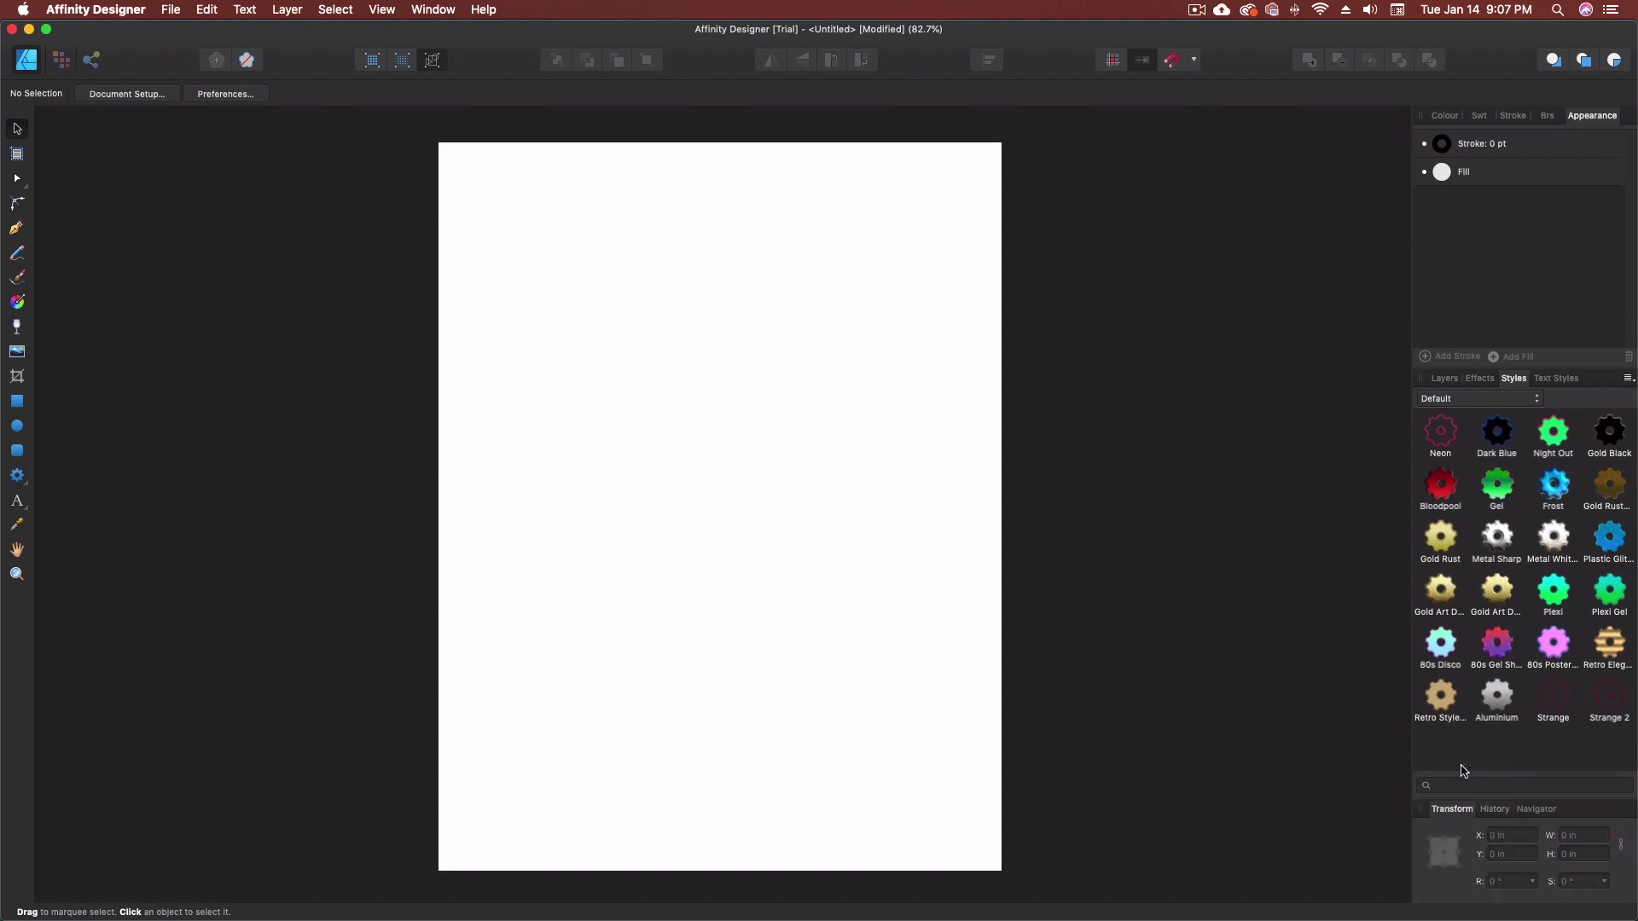
click(1535, 810)
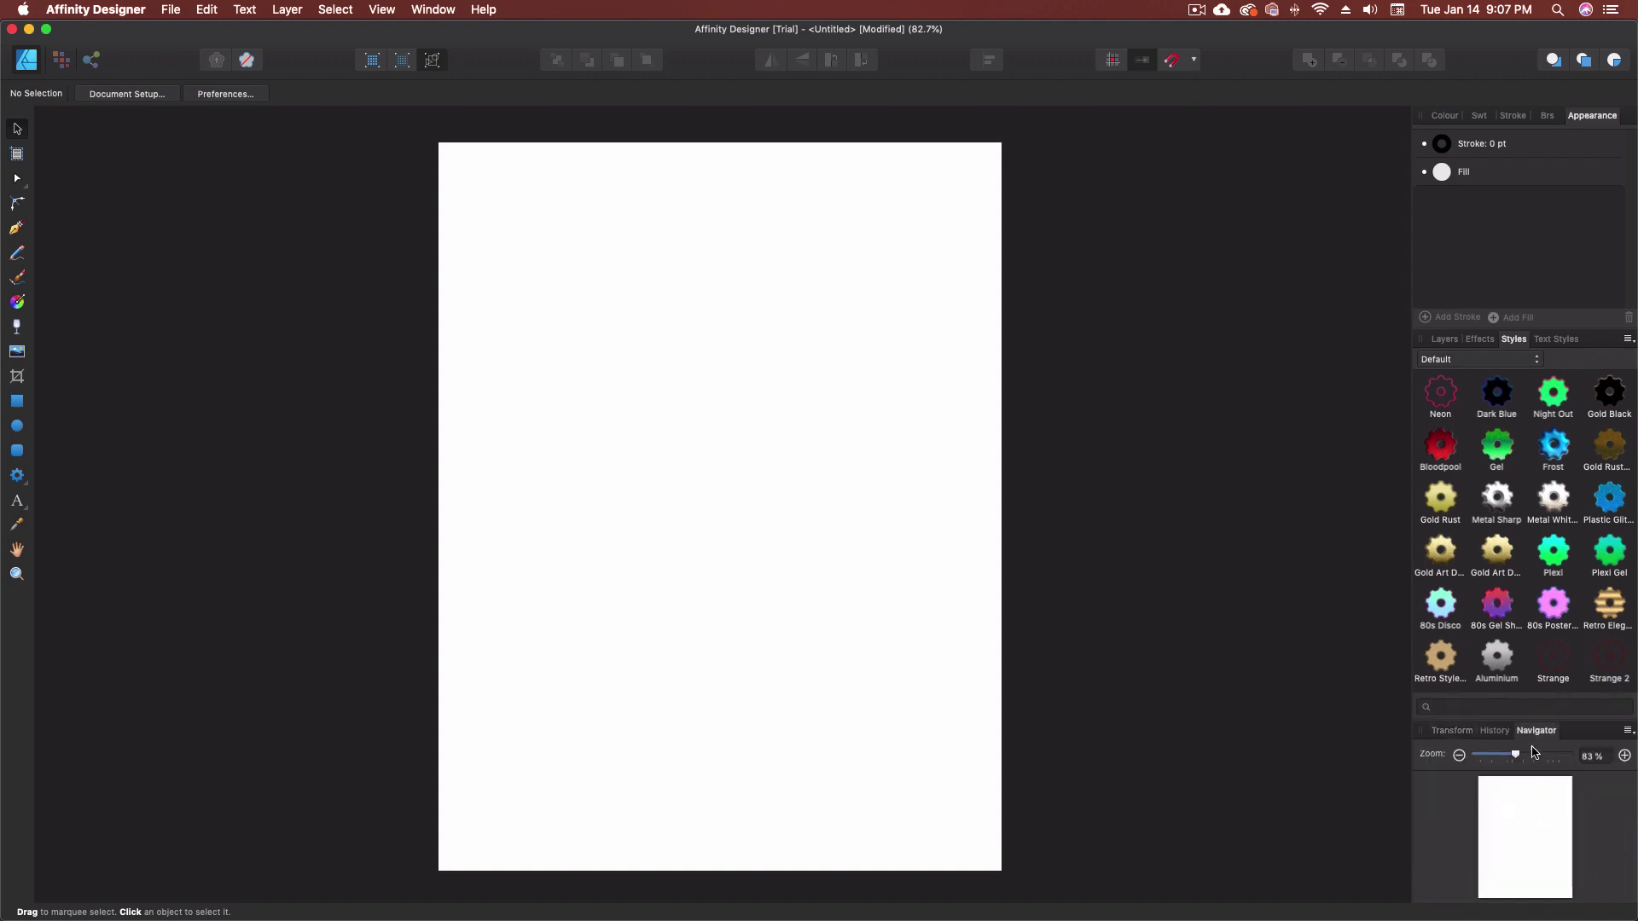
mouse_move(1515, 756)
mouse_down()
mouse_move(1486, 757)
mouse_move(1510, 756)
mouse_up()
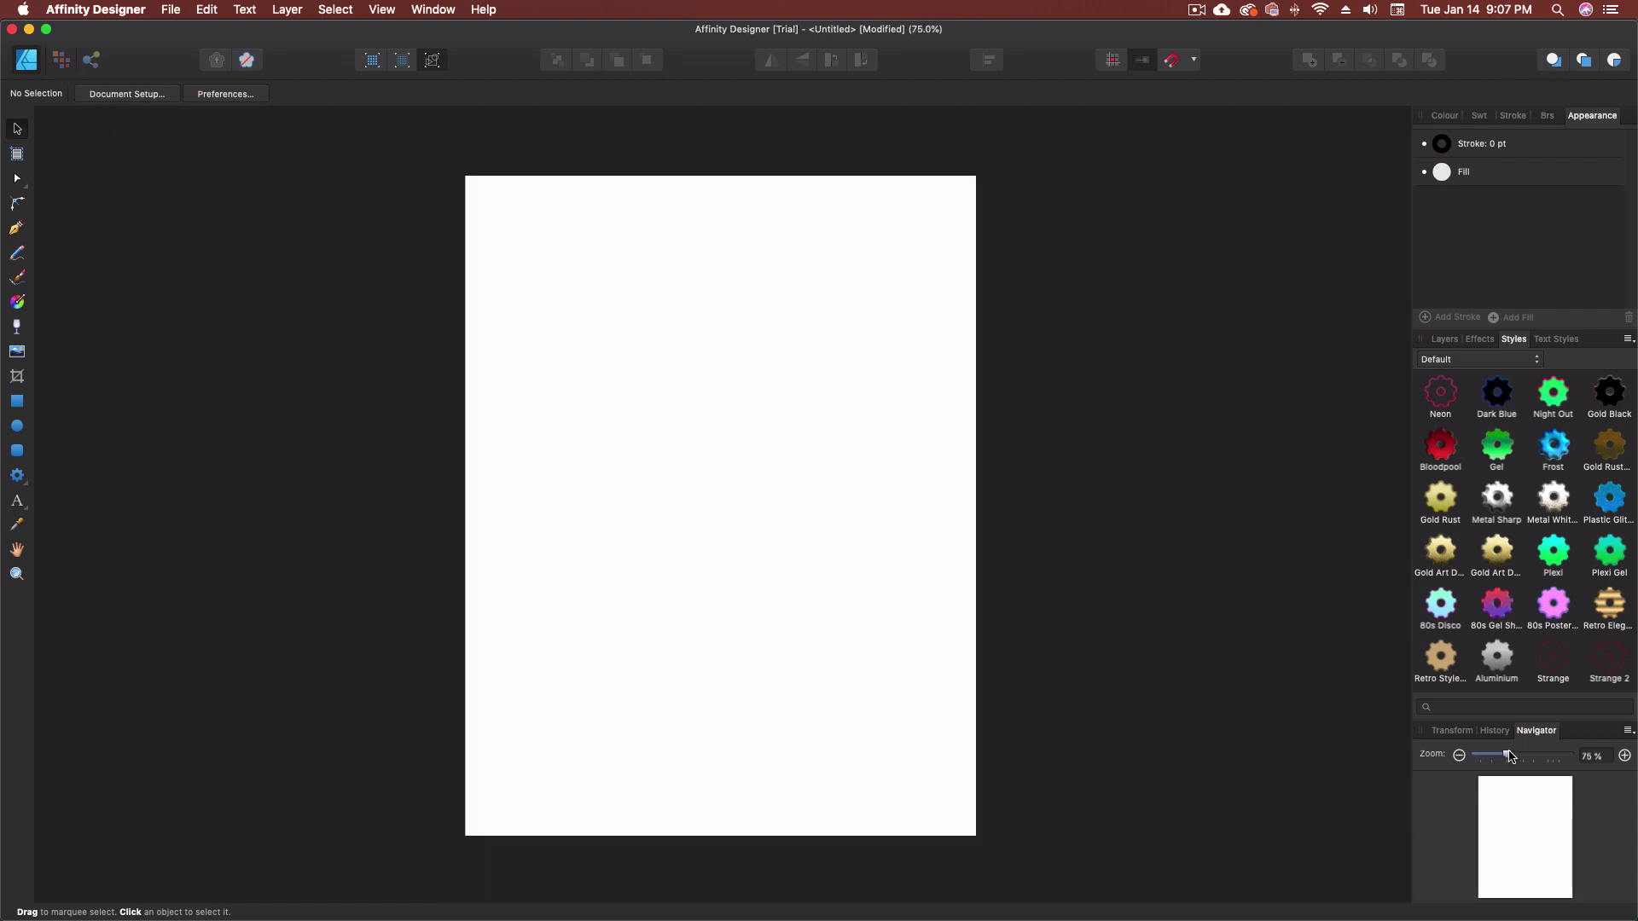